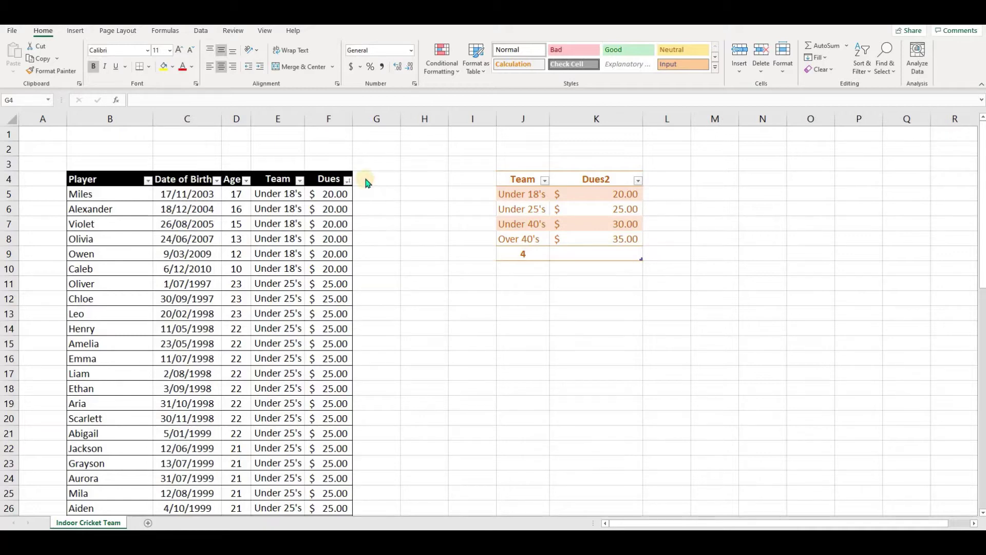
Add a new column headed "Paid?" to the player table in cell G4, beside Dues
click(378, 183)
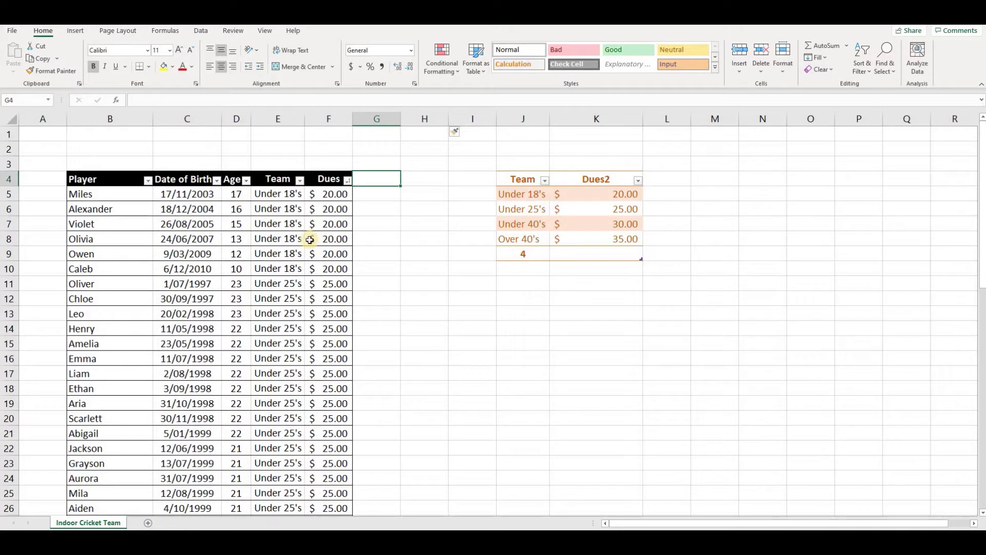
text(P)
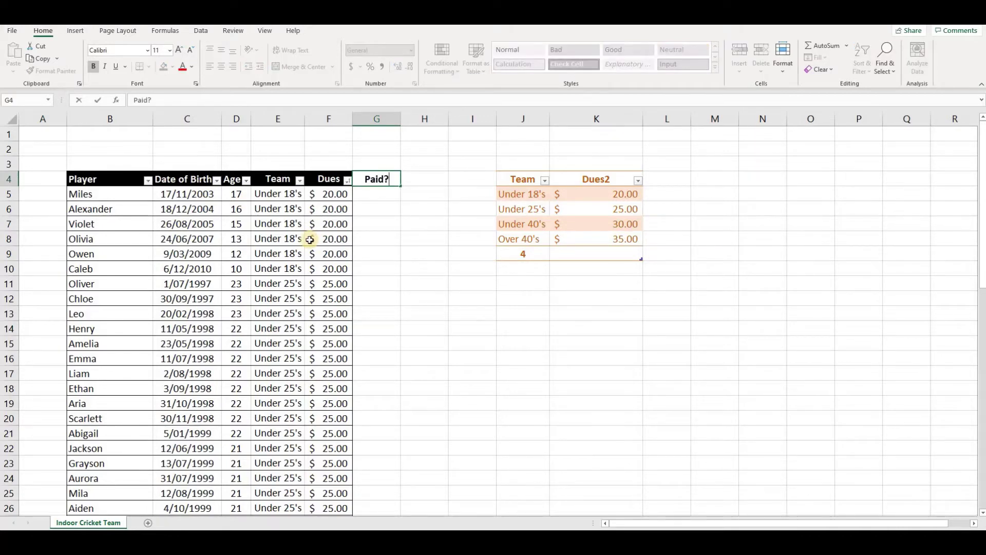
key(Return)
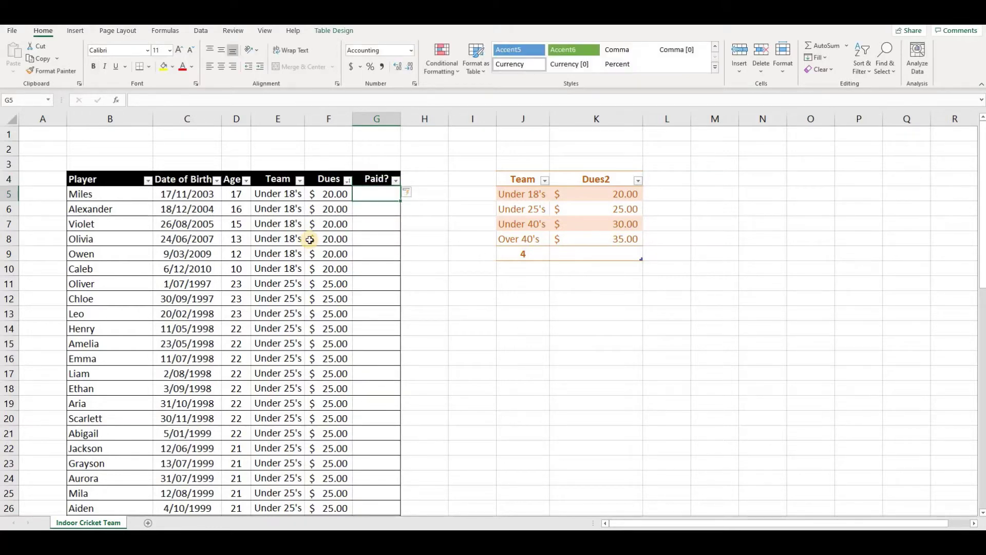
key(Left)
key(Left)
key(Left)
key(Left)
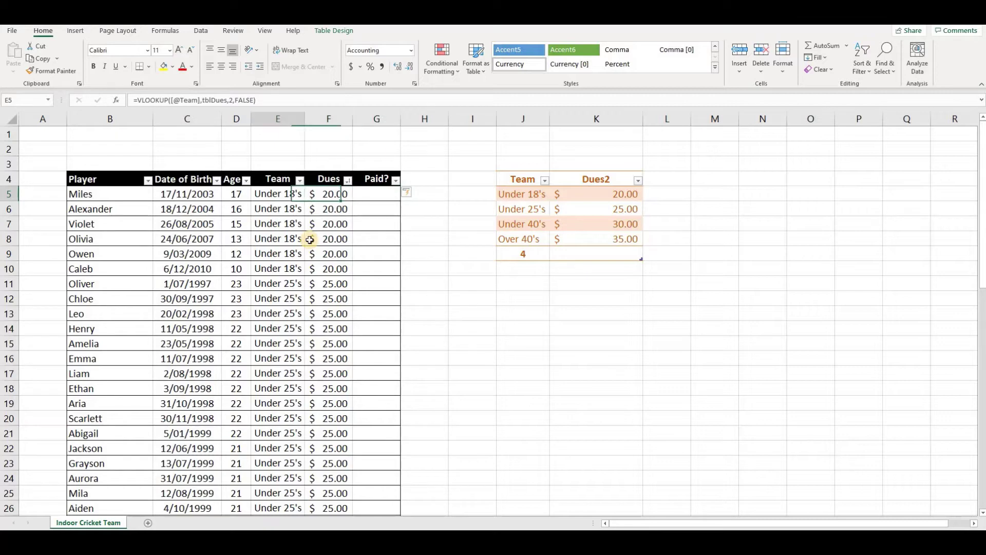
key(Right)
key(Right)
key(Right)
key(Right)
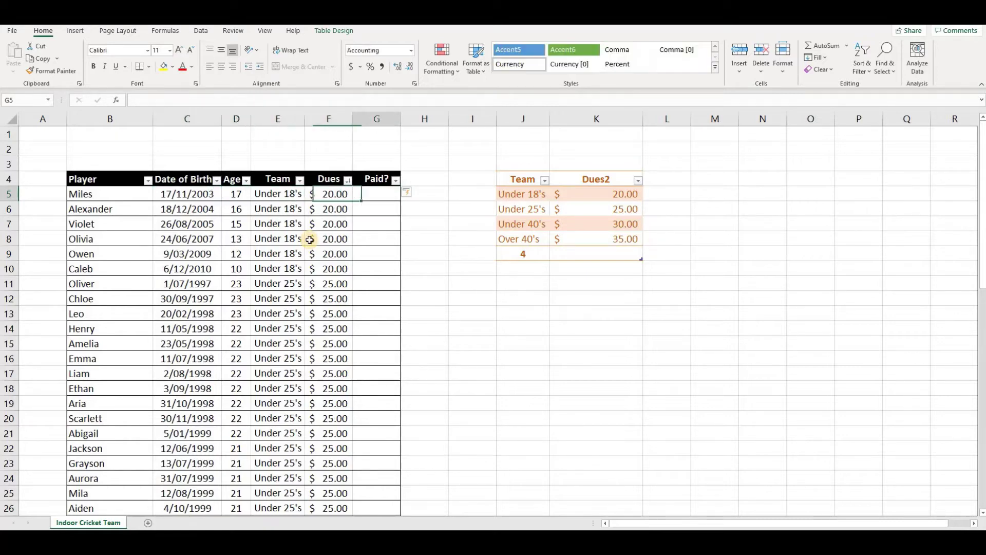
Centre-align the data cells of the Paid? column
click(381, 172)
click(224, 70)
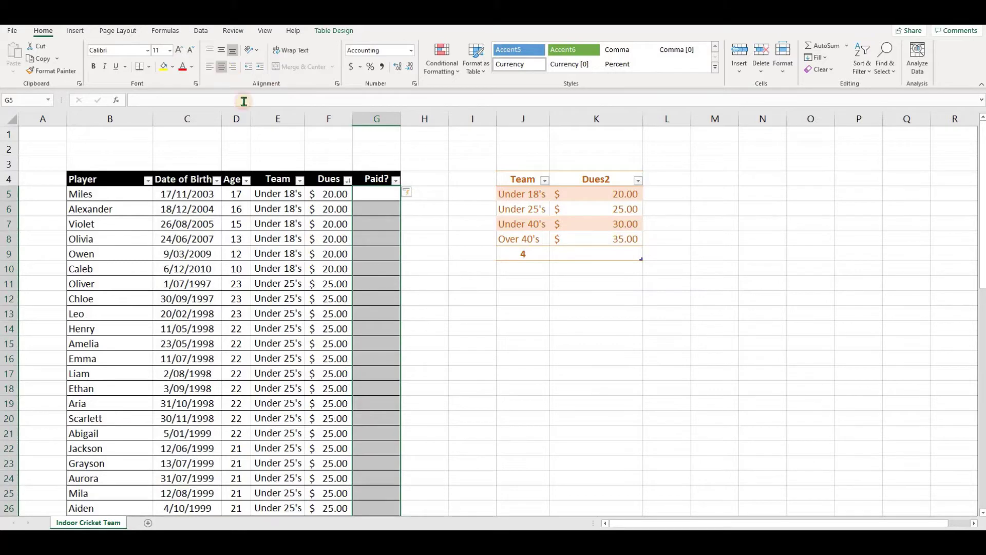
Enter Yes in G5 and fill the G5:G7 pattern down the Paid? column to row 44, marking every third player as paid
click(376, 193)
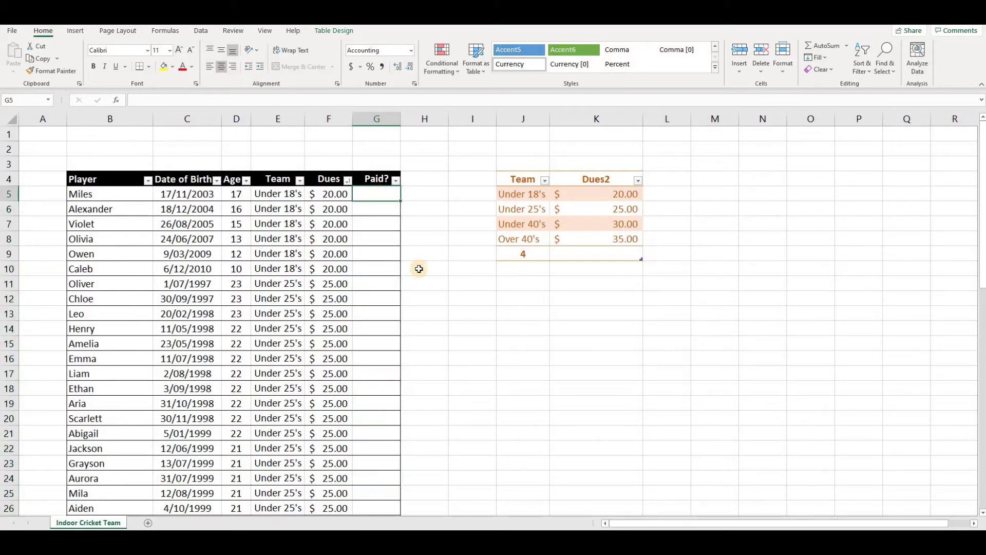
text(Ye)
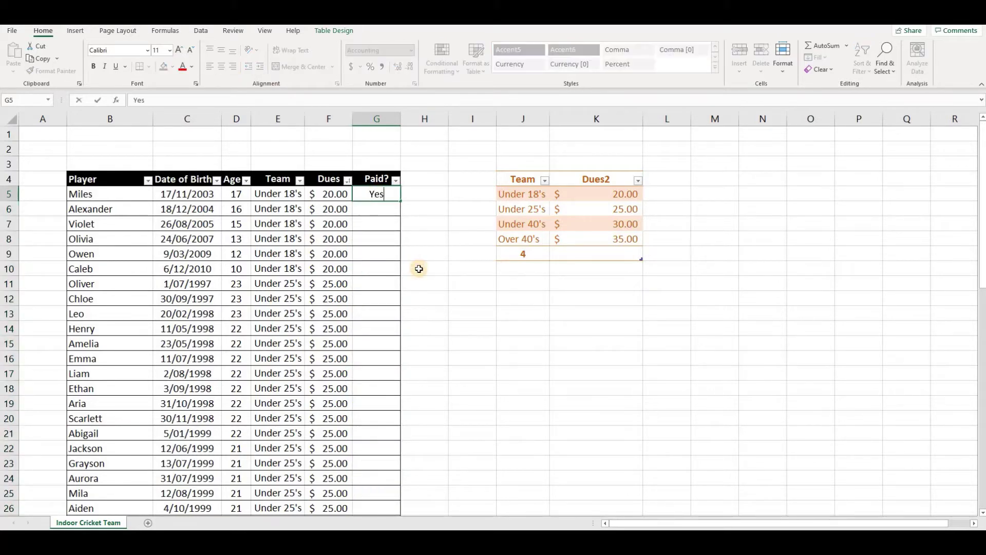
text(s)
key(ctrl+Return)
key(shift+Down)
key(shift+Down)
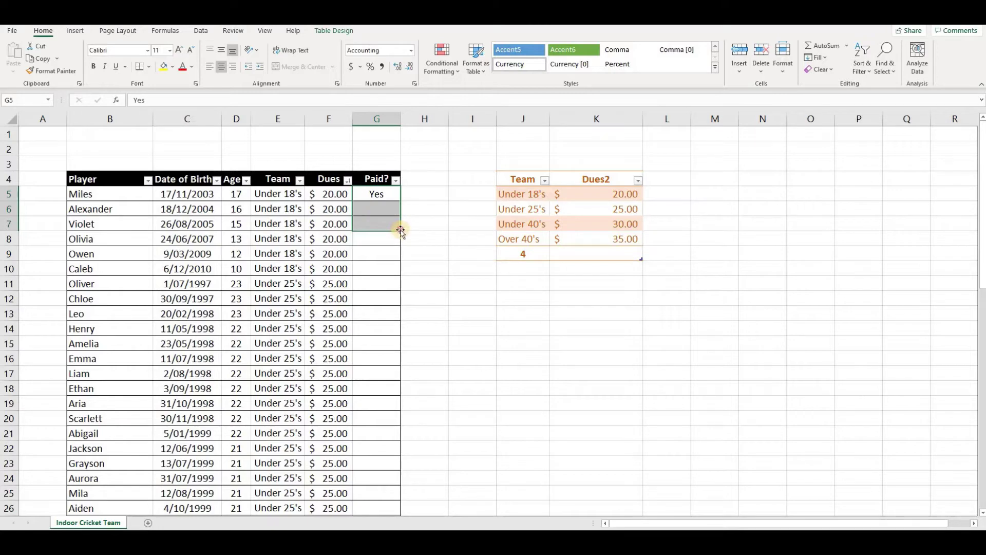
drag(400, 231, 390, 509)
click(374, 299)
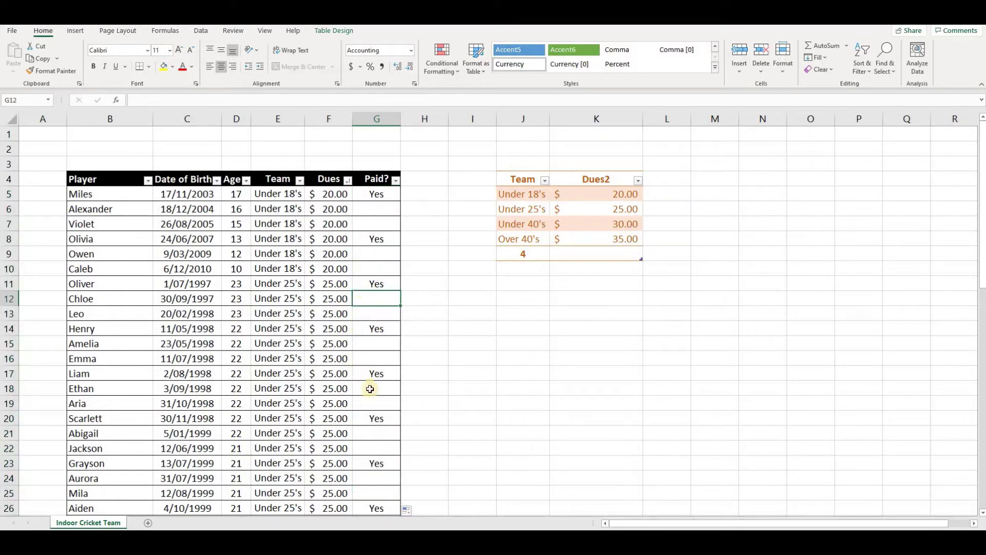
scroll(369, 395, down, 9)
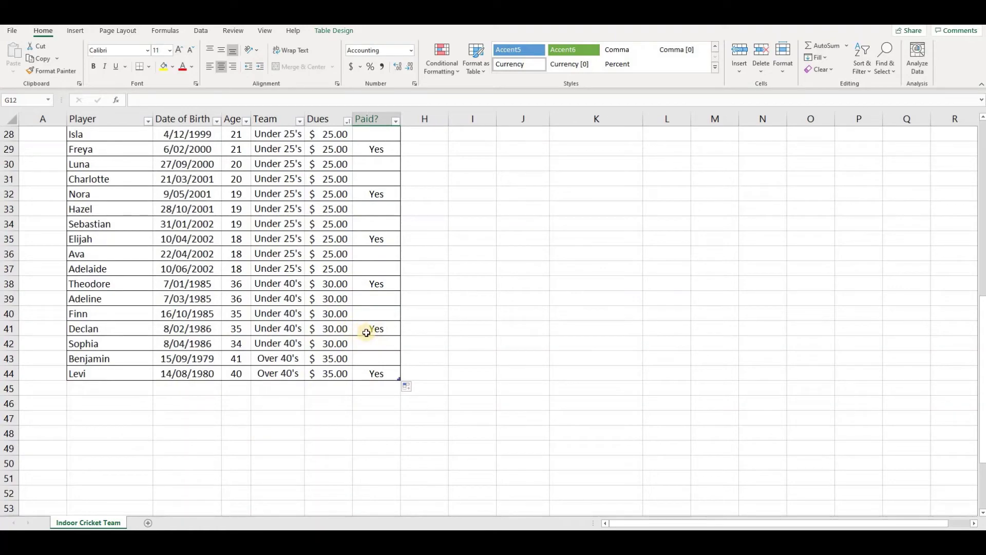
scroll(366, 333, up, 9)
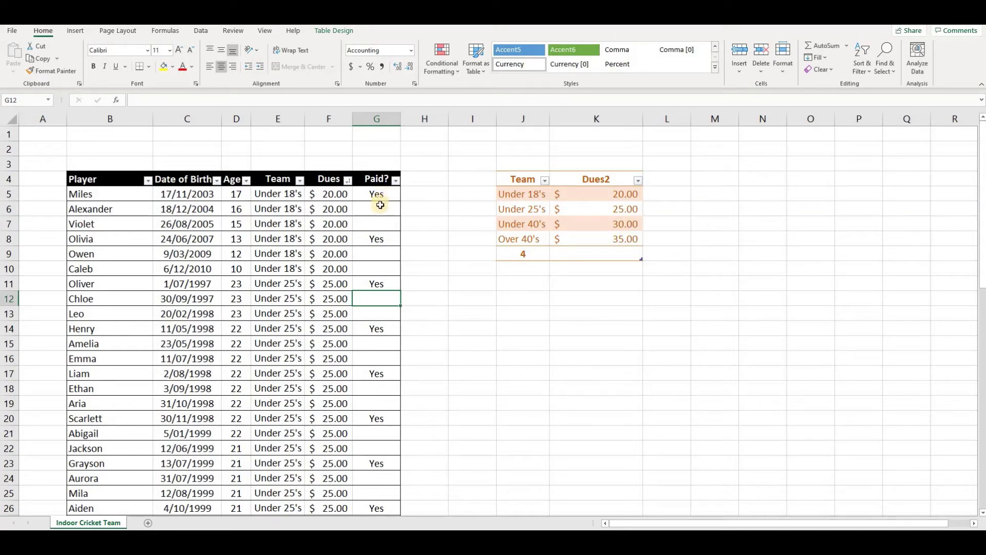
Filter the Paid? column to hide the Yes rows and show only the blank entries
click(377, 194)
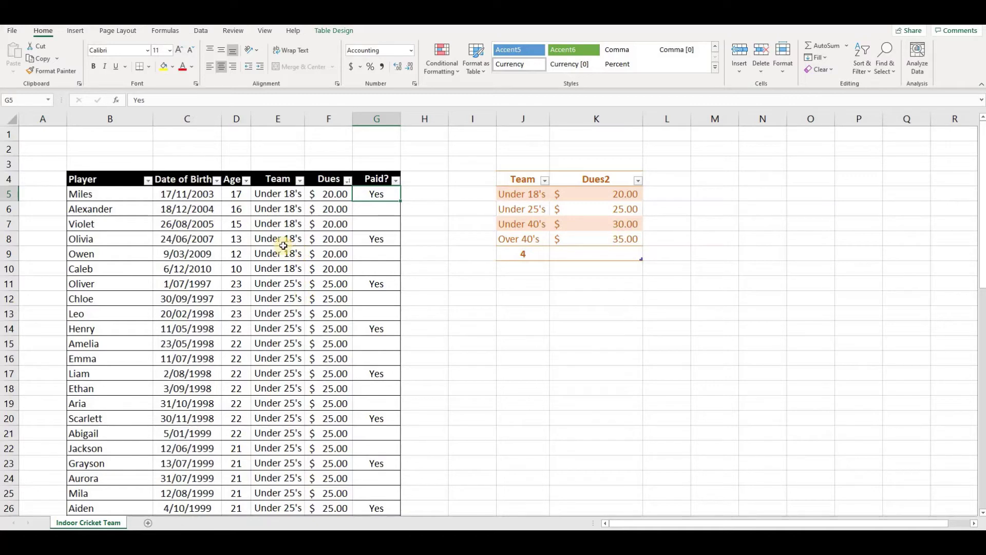
click(396, 181)
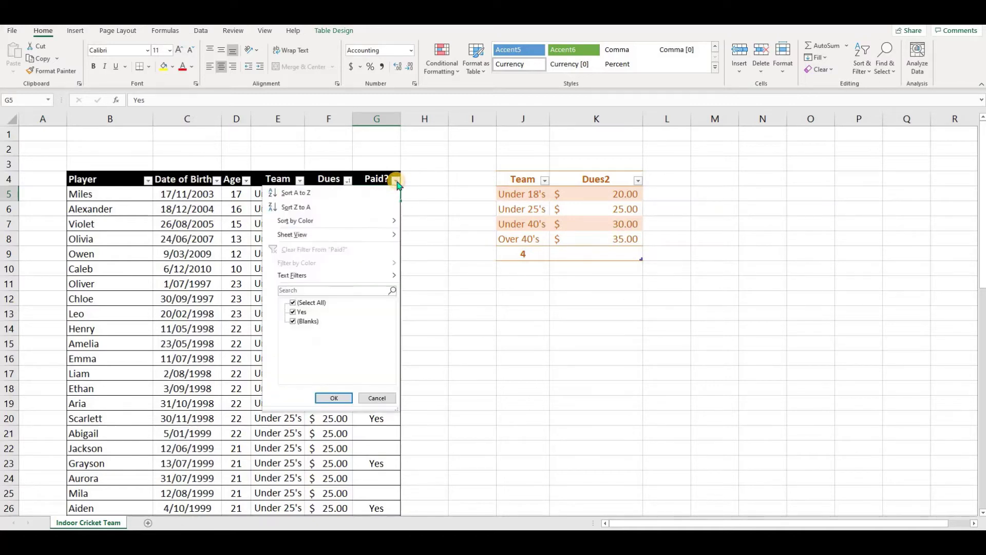
click(293, 312)
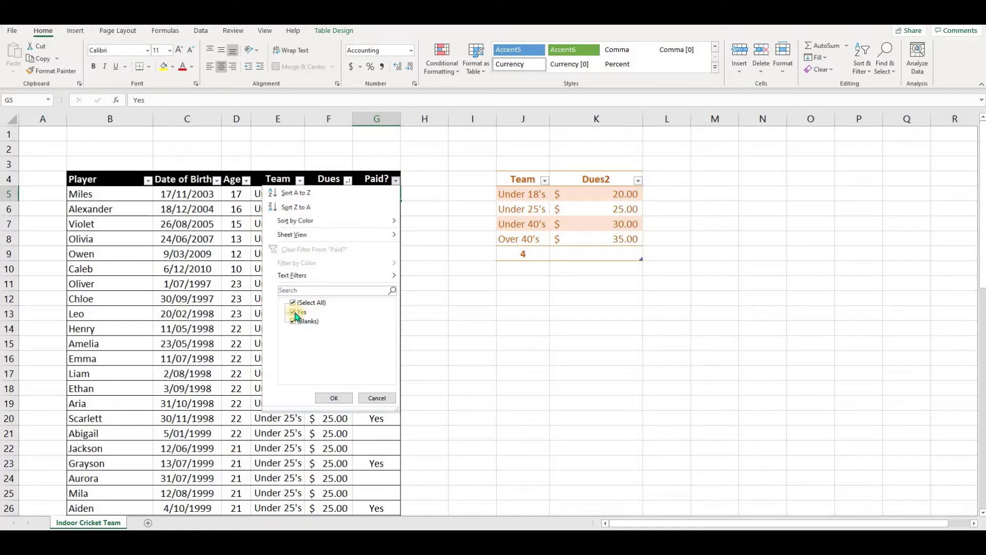
click(334, 398)
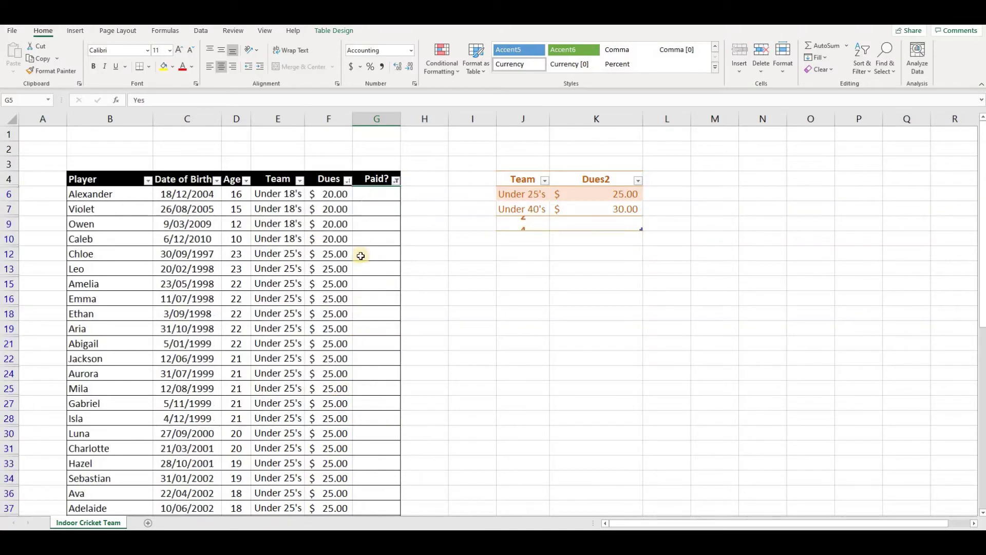
Review the unpaid players and their dues, and clear the filter from the Paid? column
click(102, 193)
click(335, 176)
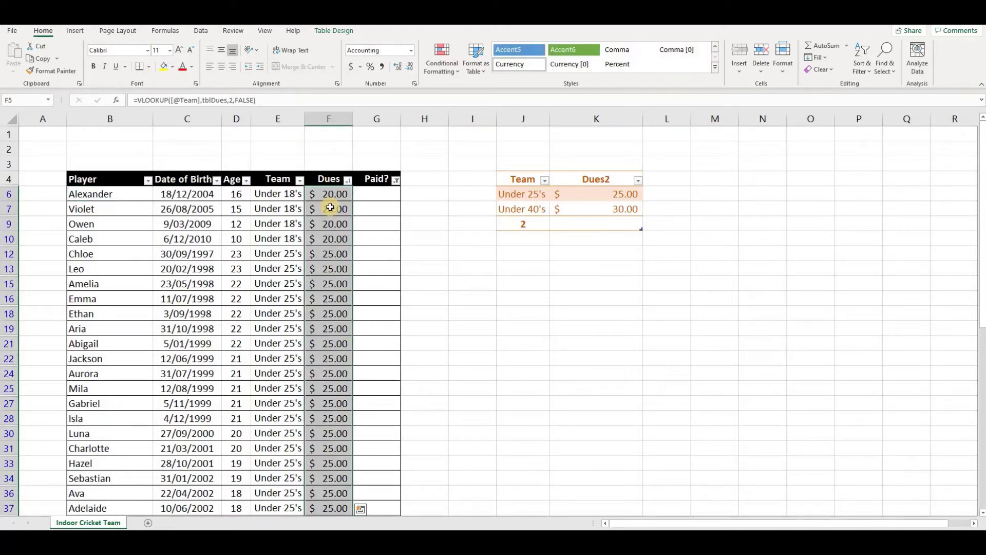
click(376, 191)
click(395, 180)
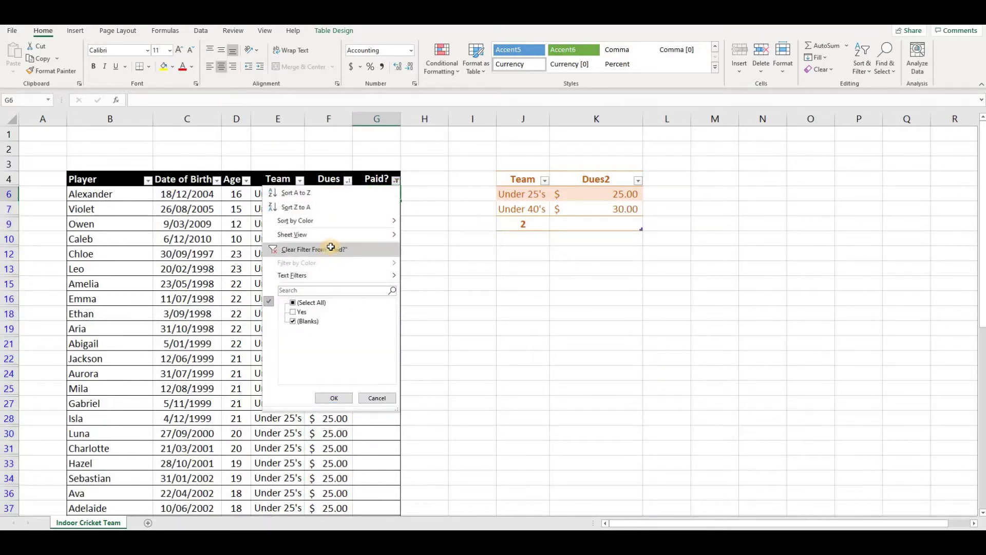
click(331, 247)
Create a PivotTable from the player table (Table2) on a new worksheet
click(269, 195)
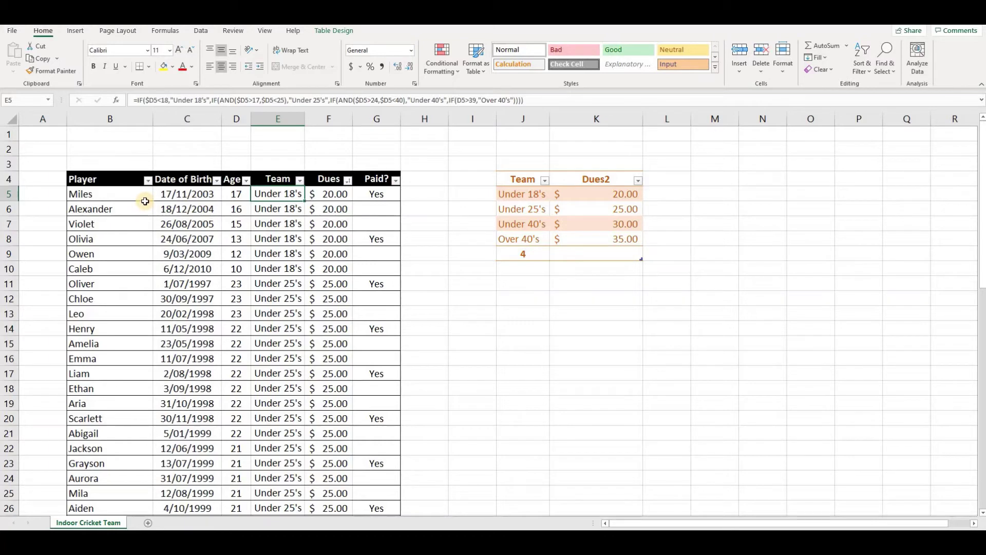
click(76, 32)
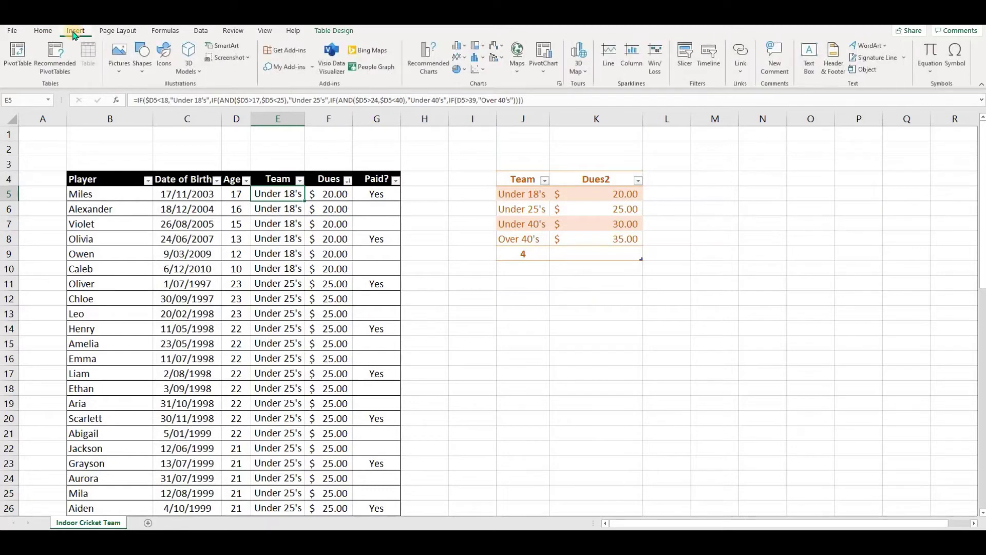
click(18, 62)
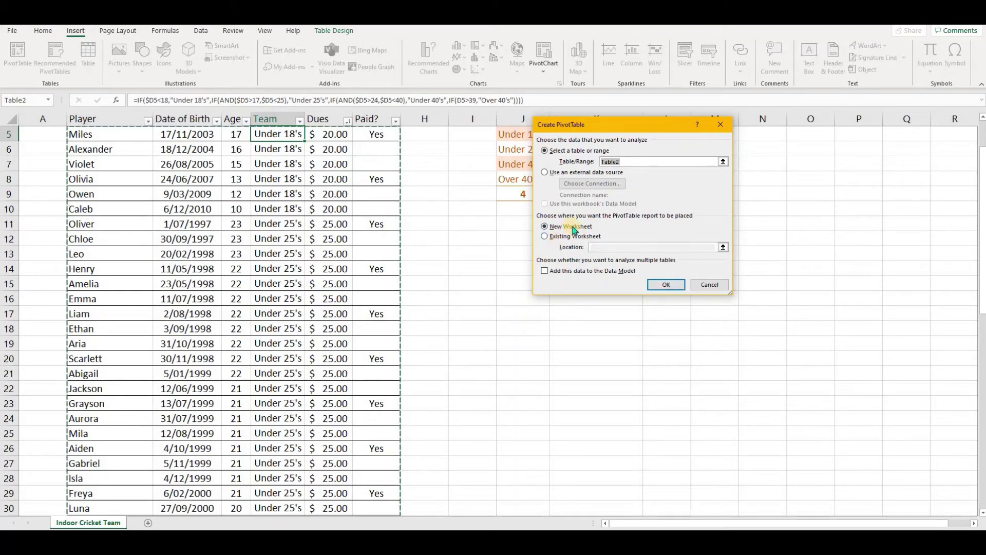
click(667, 285)
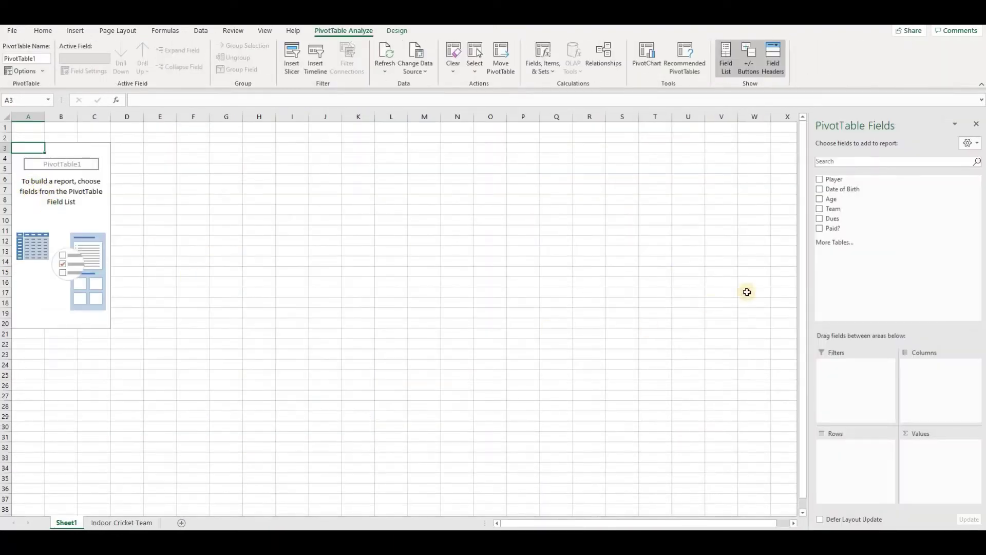
Widen the field list, add Paid? as the PivotTable's report filter and set that filter to (blank)
drag(807, 285, 659, 275)
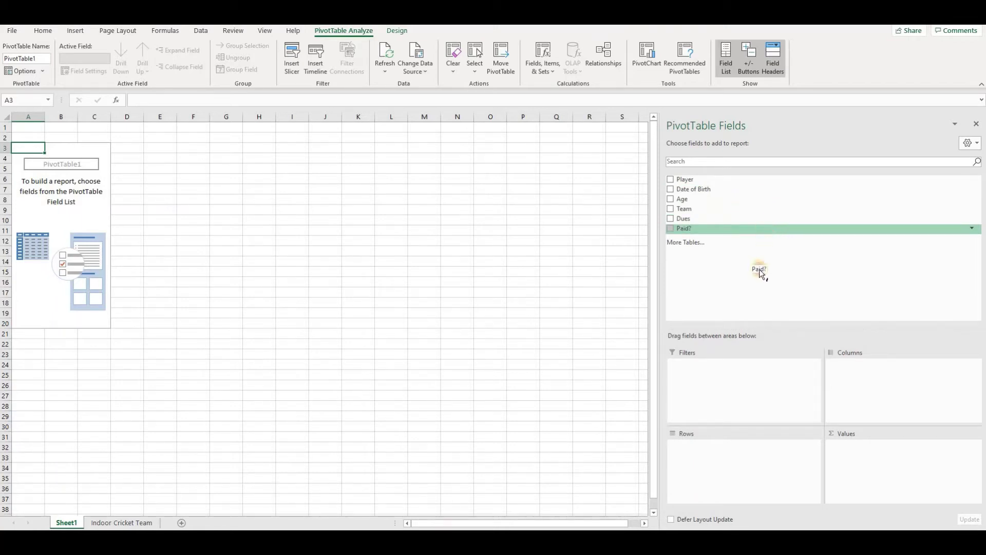
drag(759, 269, 744, 379)
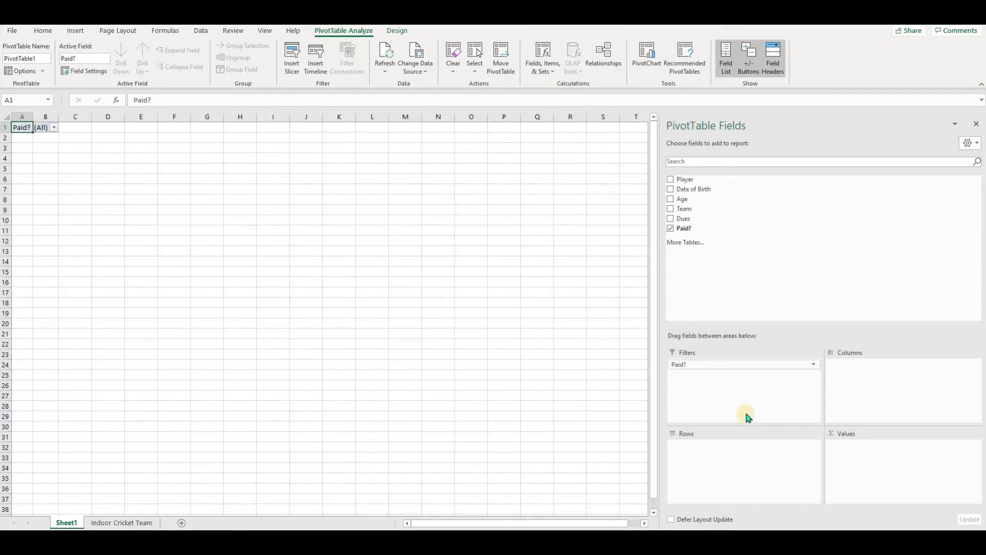
click(54, 128)
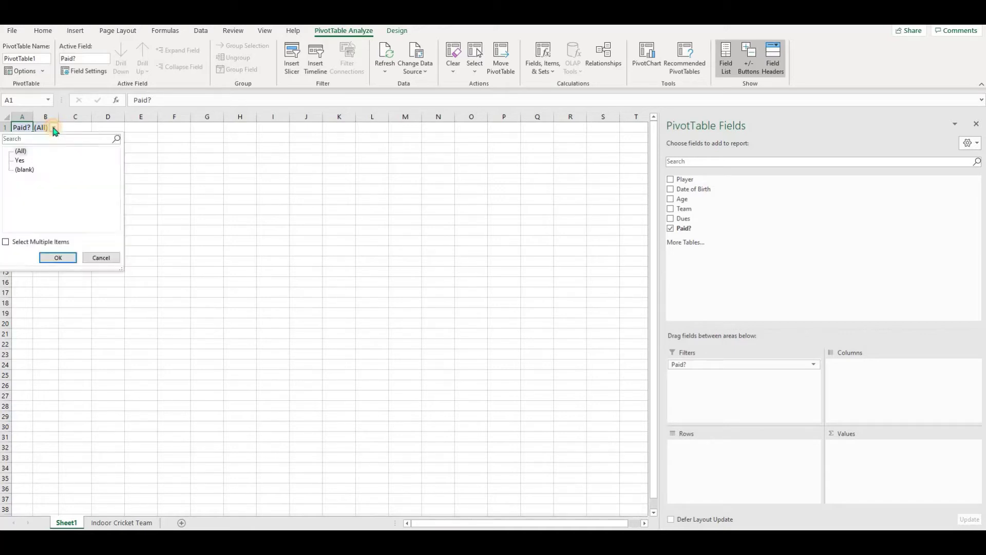
click(26, 170)
click(59, 259)
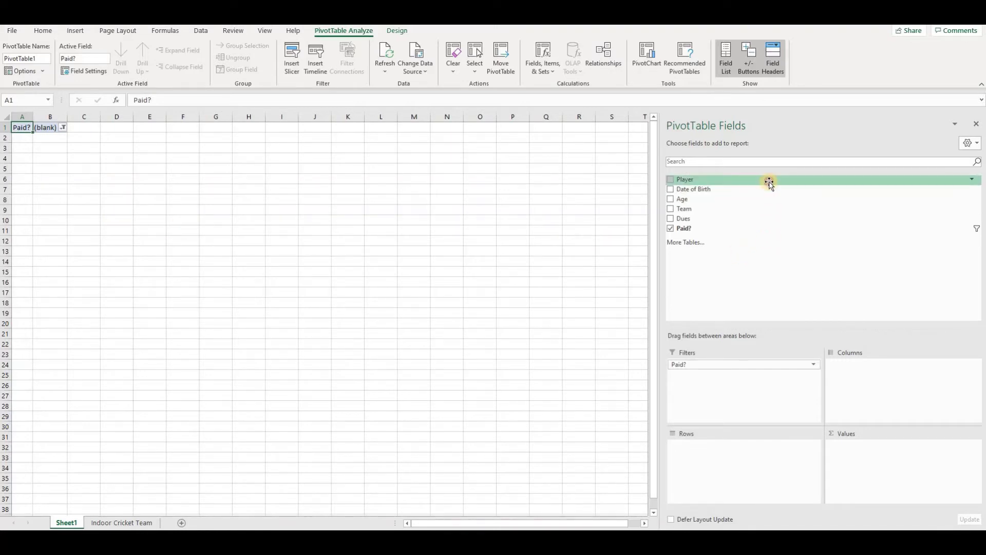
Add Player and Team as PivotTable row fields, with Team placed above Player to group the players by team
drag(770, 182, 742, 455)
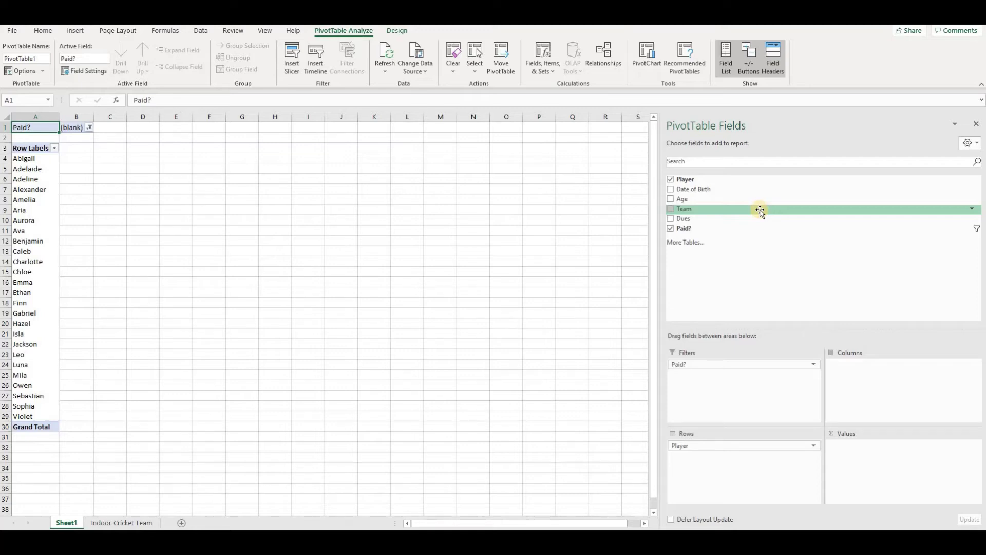
drag(719, 208, 734, 470)
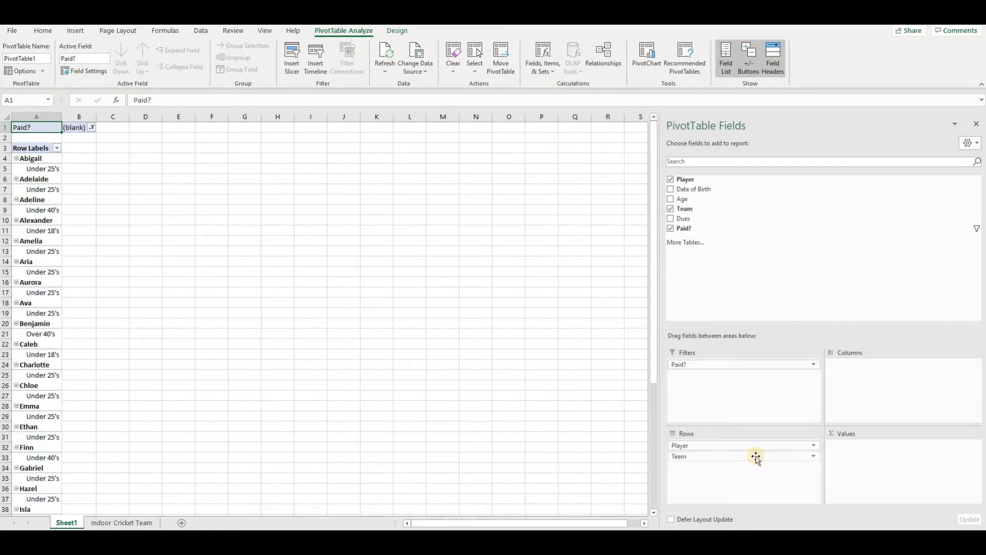
drag(703, 458, 707, 441)
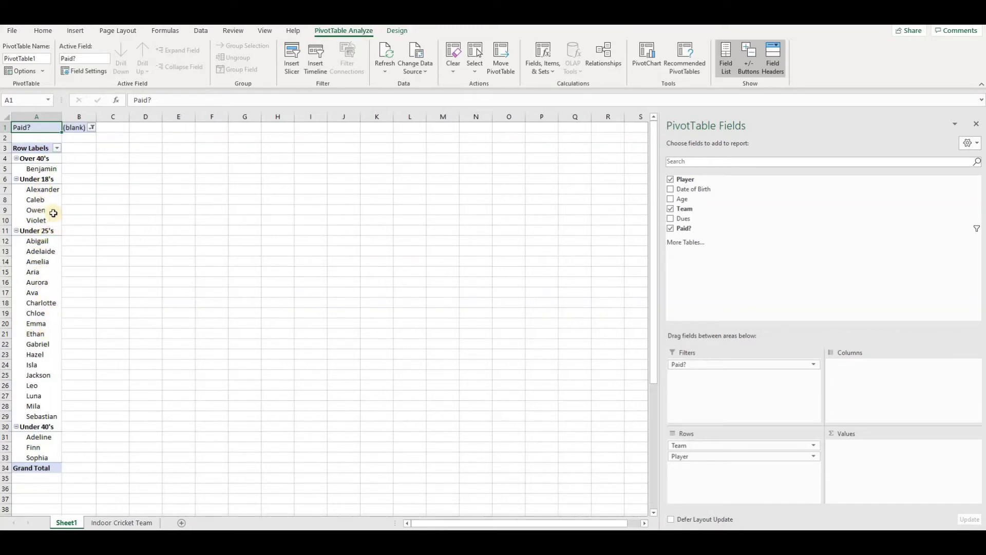
Add Dues to the PivotTable as summed values and give them the Accounting number format
click(33, 181)
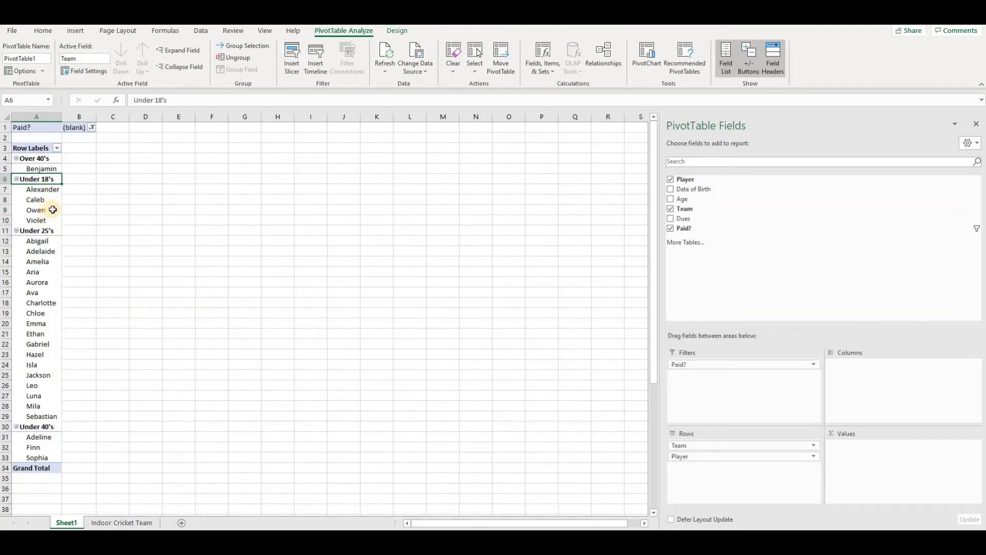
drag(727, 219, 876, 466)
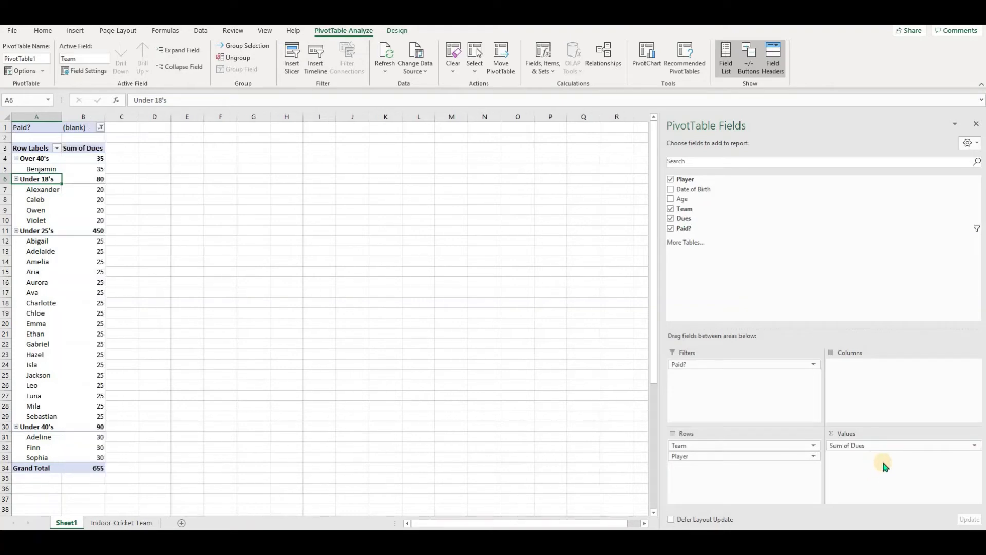
right_click(93, 161)
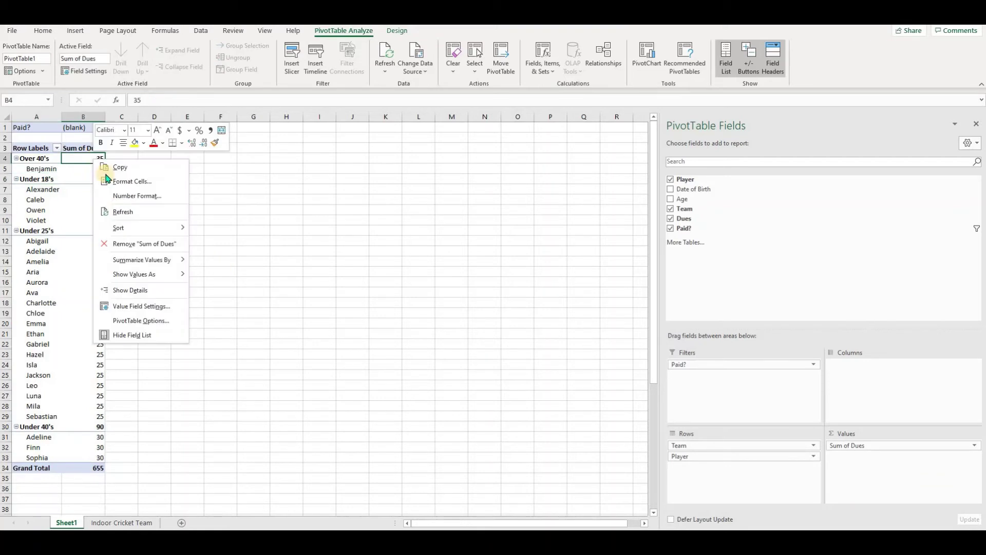
click(130, 195)
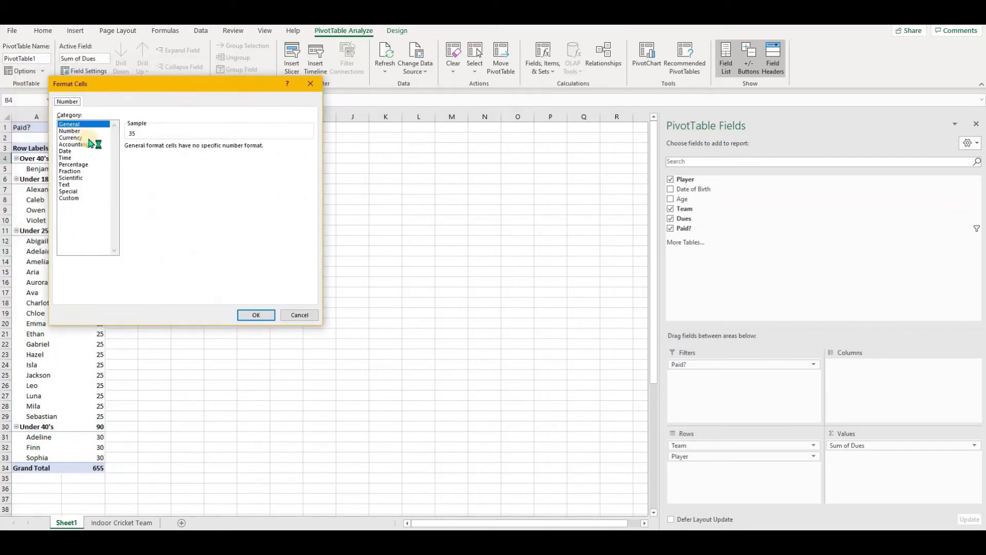
click(87, 144)
click(256, 320)
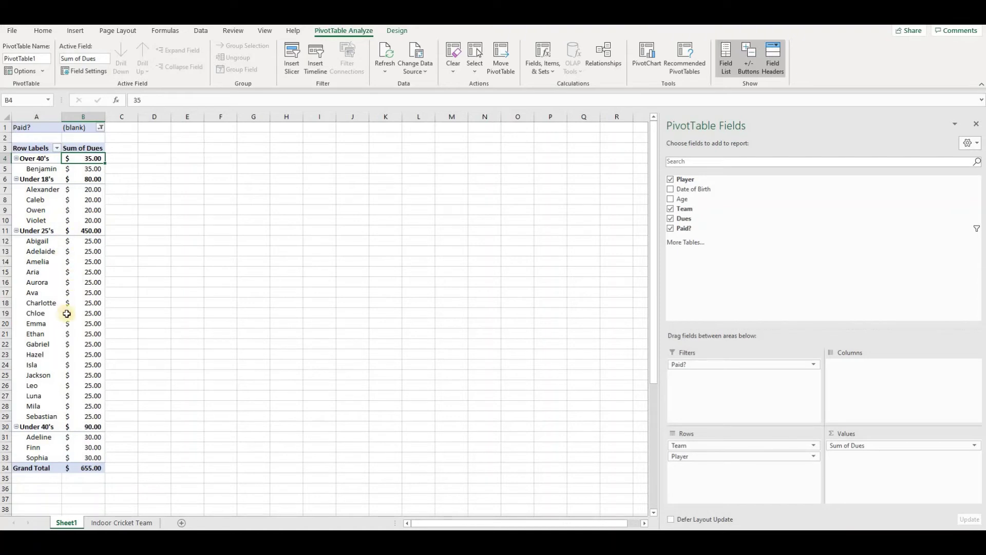
click(33, 148)
mouse_move(93, 311)
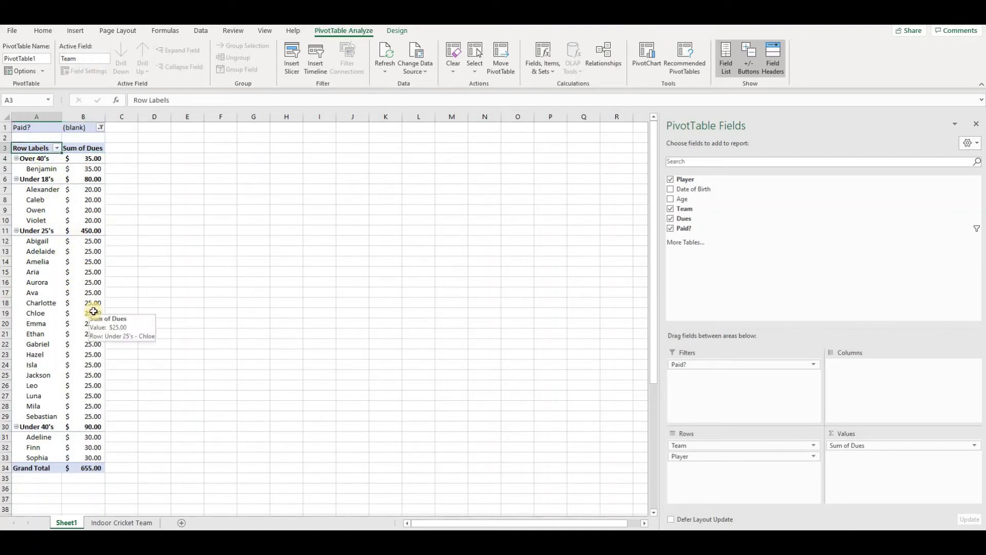
Rename the PivotTable's row labels header to Team and the summed dues header to Dues Payable, widening column B slightly to fit
text(T)
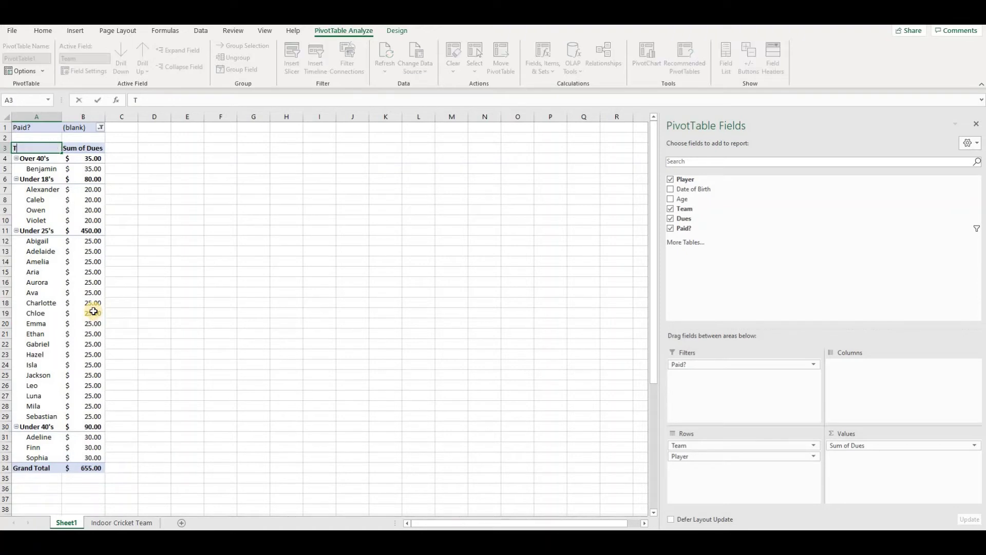
text(eam)
key(Tab)
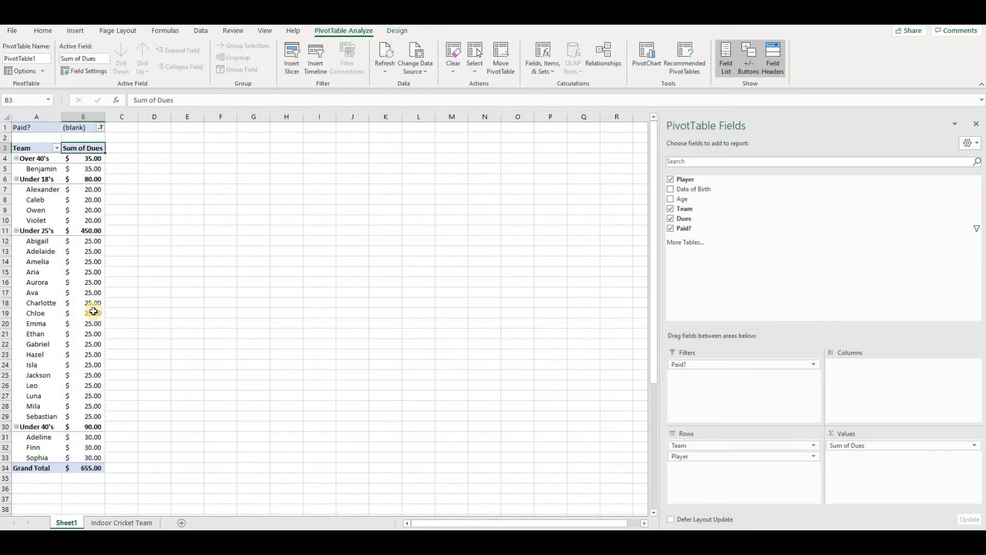
text(Dues Pa)
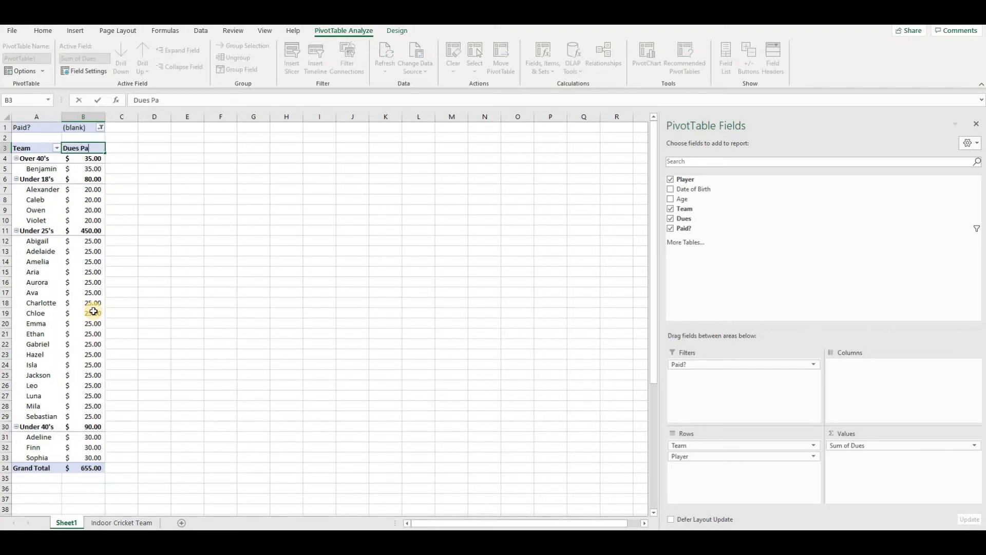
text(yable)
key(Return)
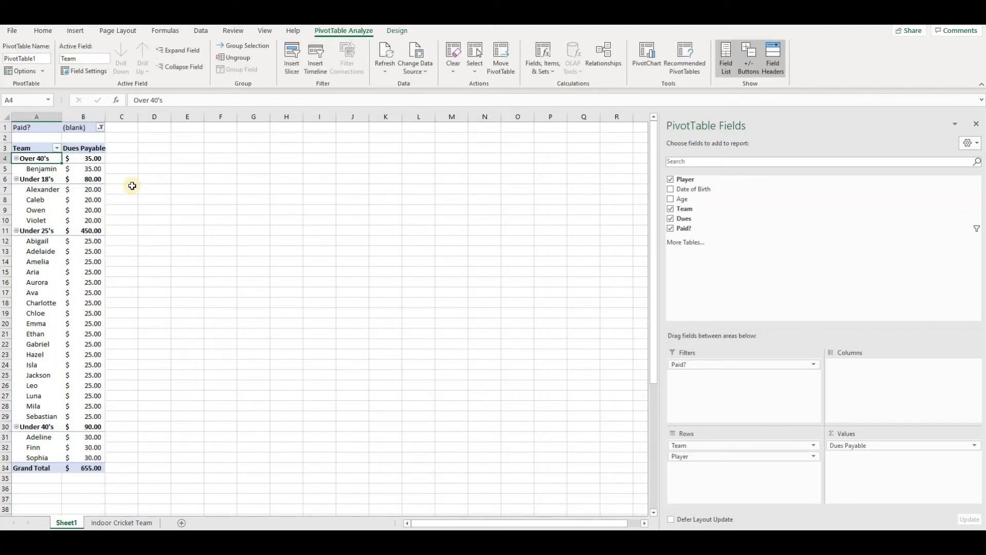
drag(106, 115, 108, 115)
click(82, 152)
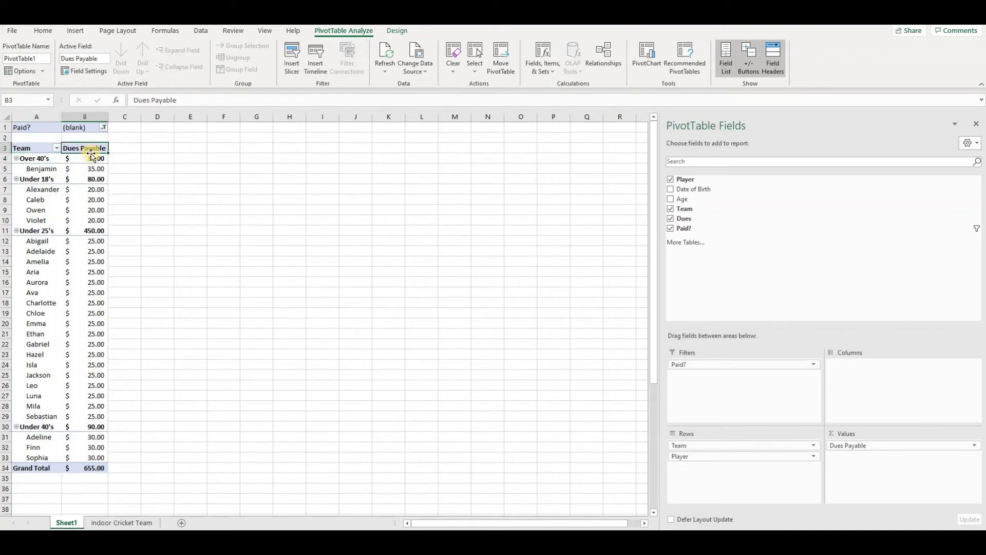
Check the Dues column heading in the source table on the Indoor Cricket Team sheet and return to the PivotTable
click(122, 522)
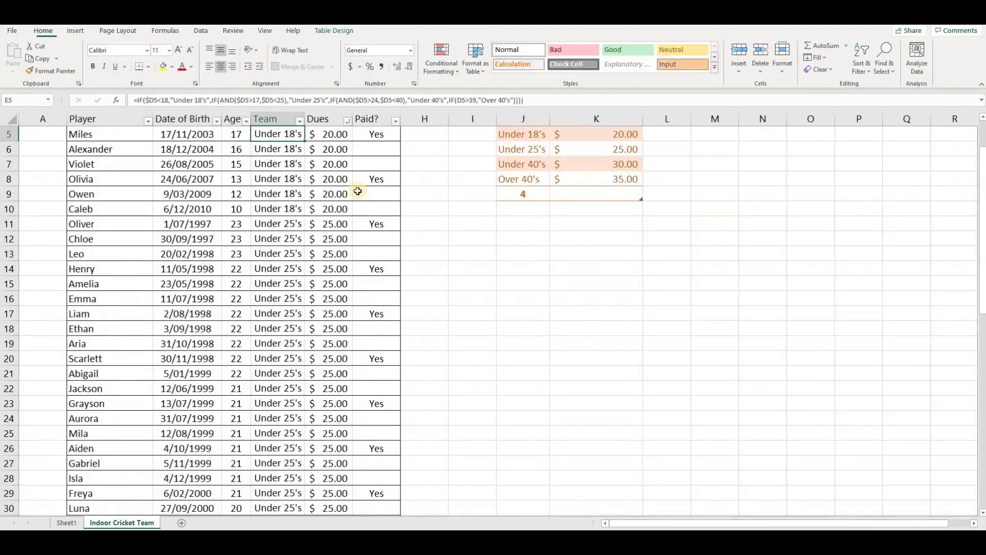
scroll(361, 192, up, 1)
click(327, 178)
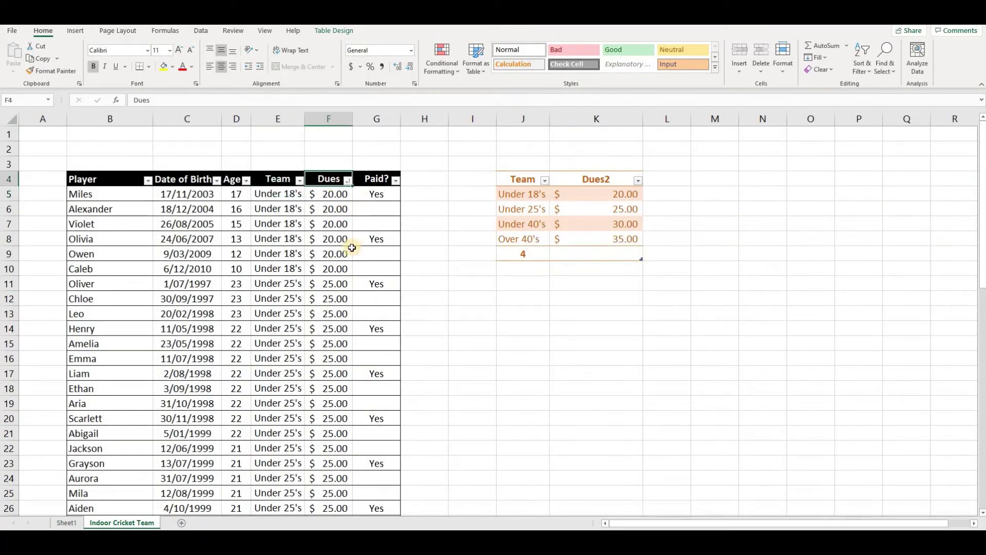
key(ctrl+Page_Up)
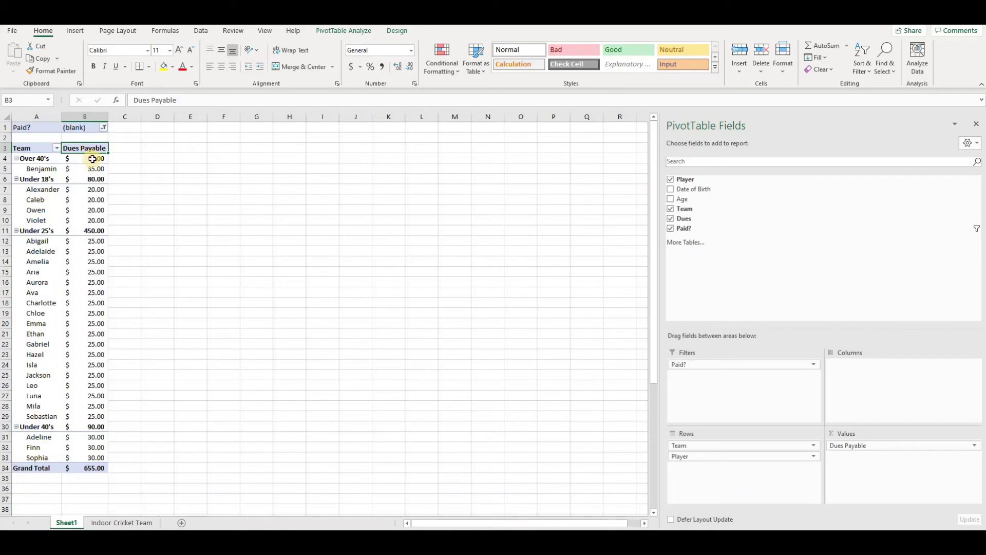
Change the PivotTable's report layout to tabular form so Team and Player occupy separate columns
click(397, 32)
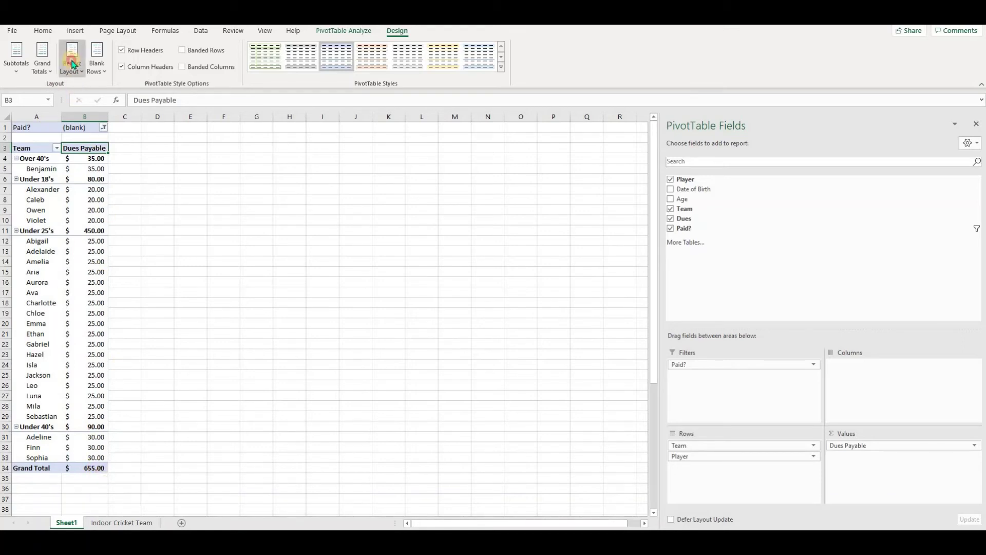
click(72, 64)
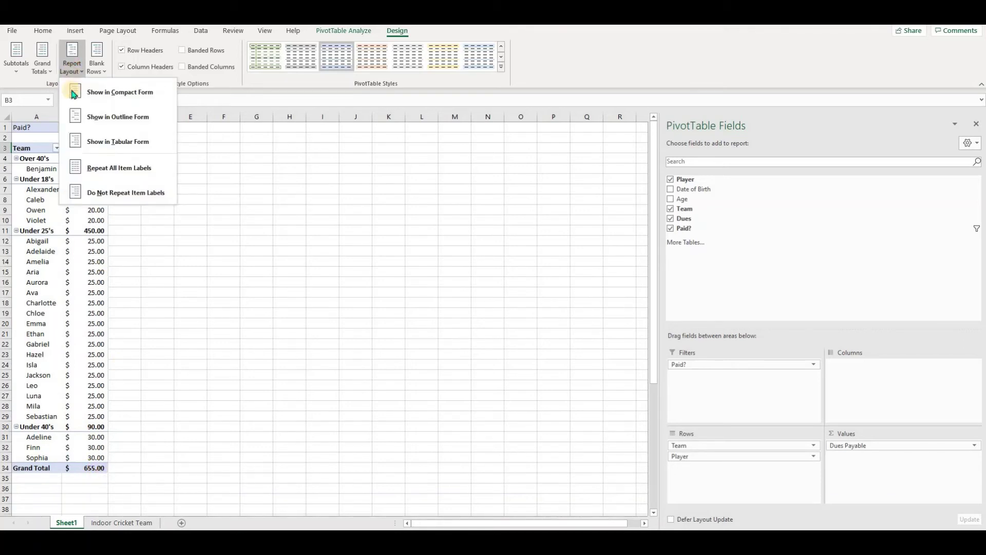
click(114, 142)
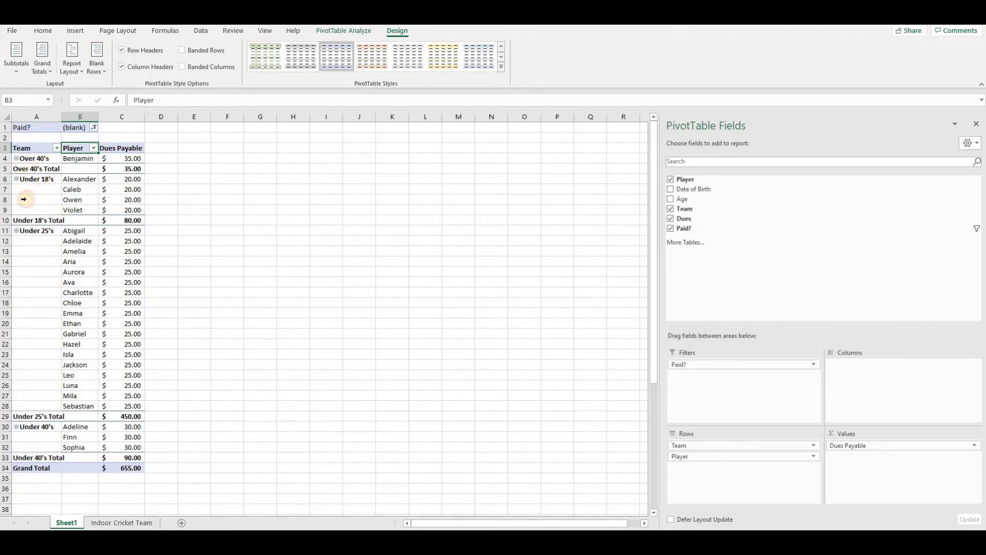
Select all team subtotal rows in the PivotTable and give them a light gold fill
click(15, 169)
scroll(181, 65, up, 9)
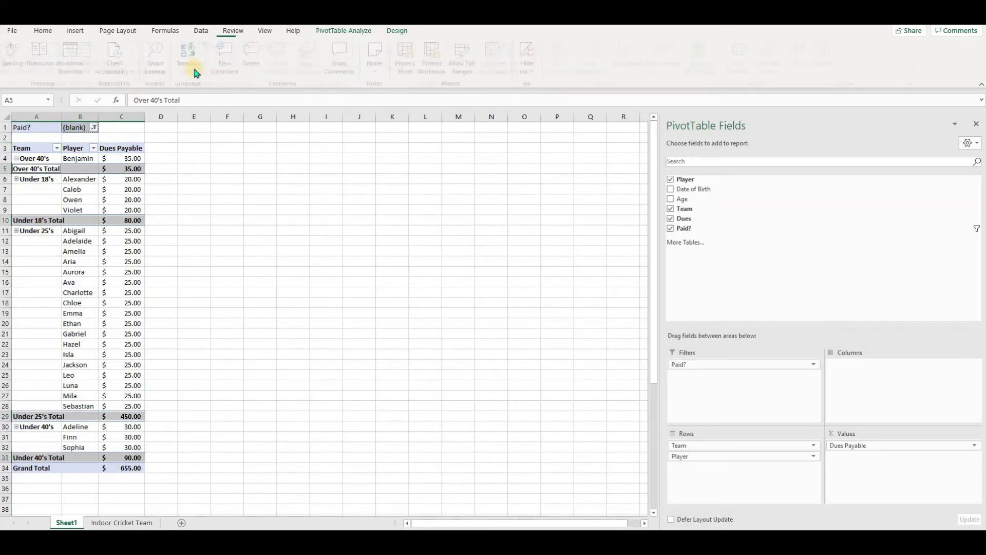
click(173, 66)
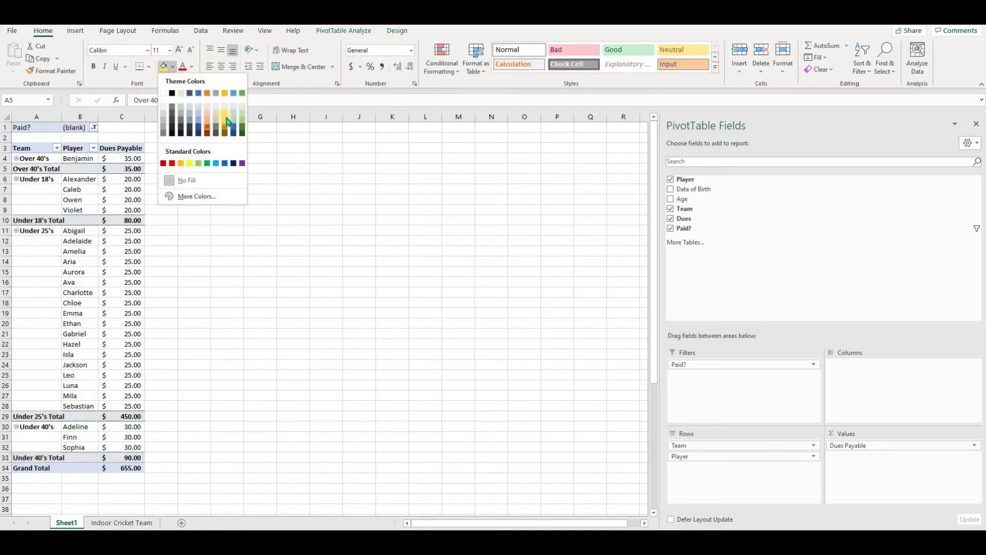
click(226, 123)
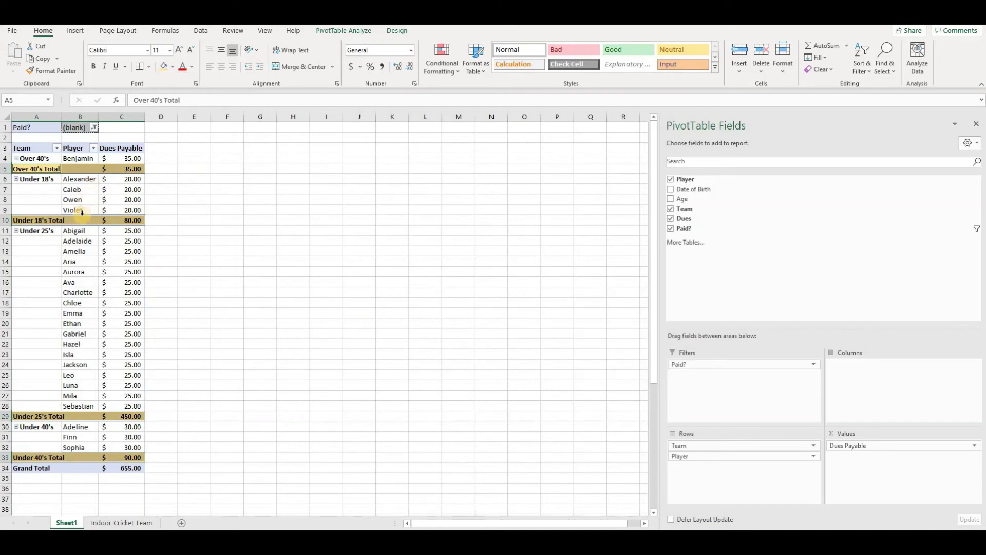
click(103, 188)
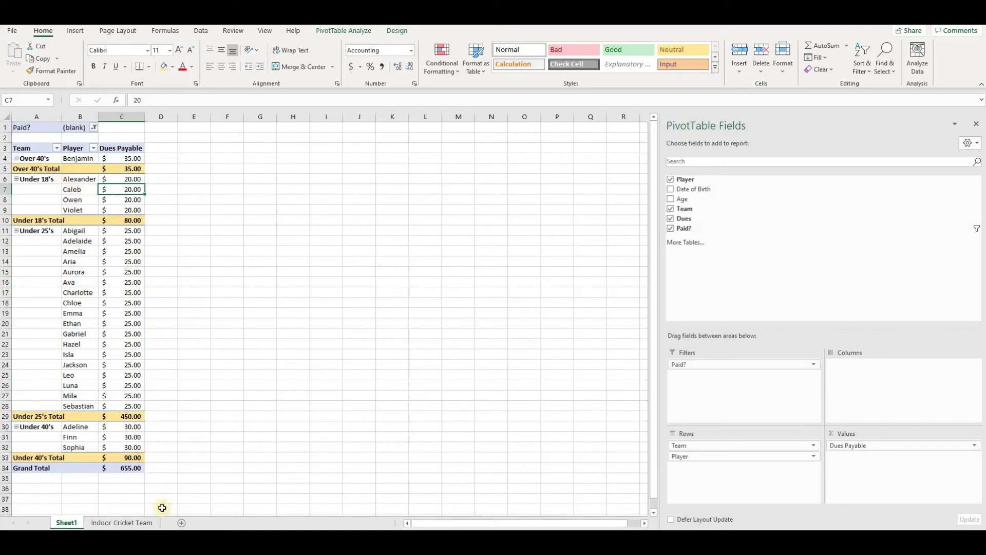
Move the Team field from the PivotTable's rows to its columns, leaving Player as the only row field
click(143, 523)
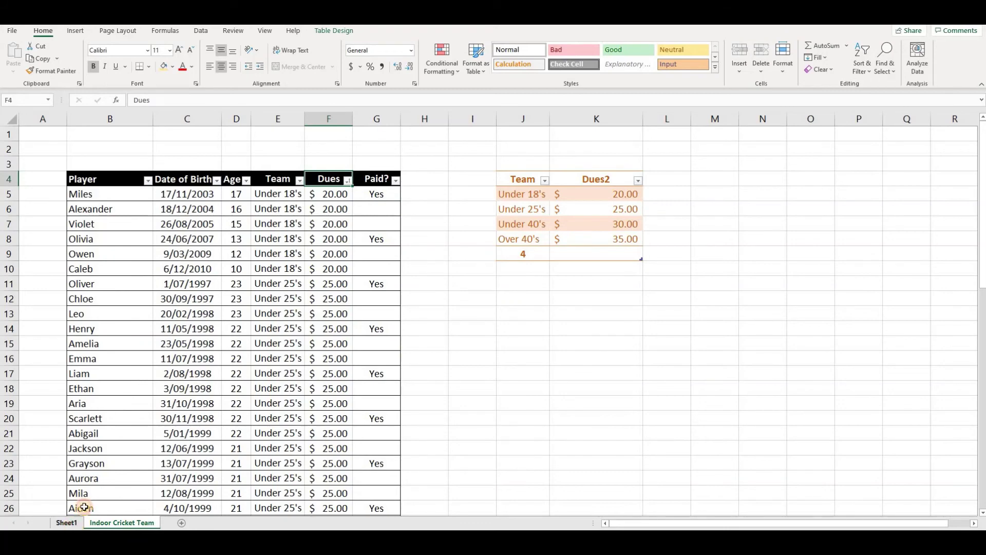
click(66, 522)
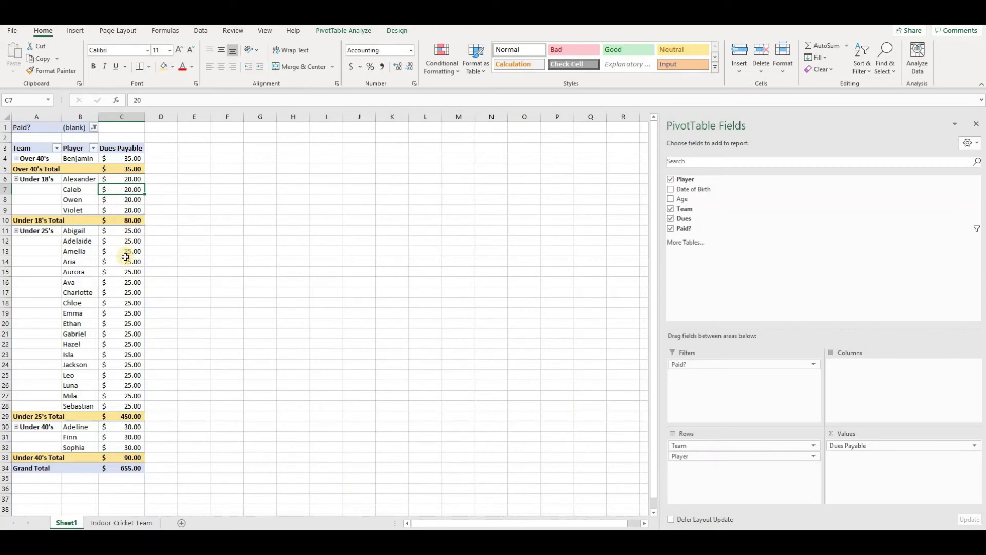
mouse_move(123, 251)
drag(712, 451, 889, 395)
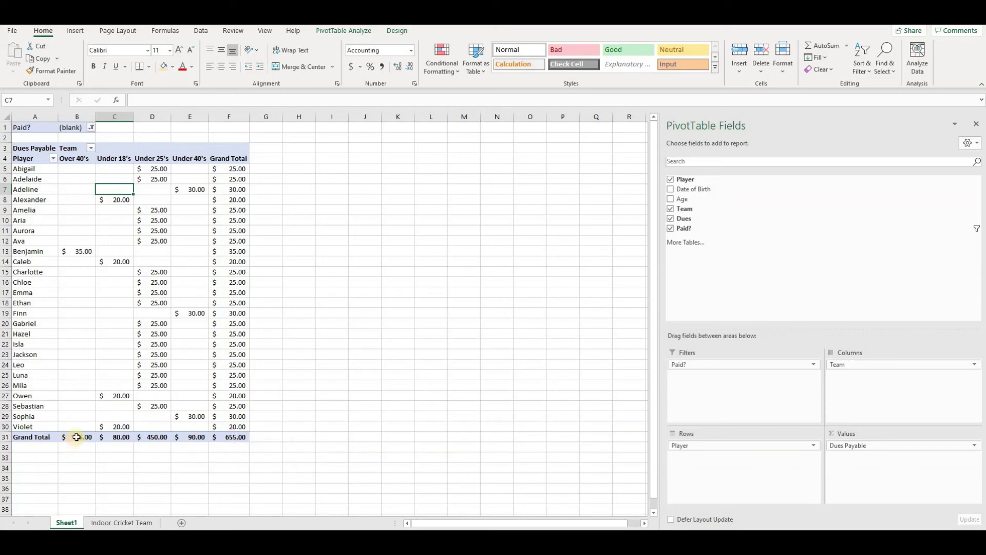
click(193, 439)
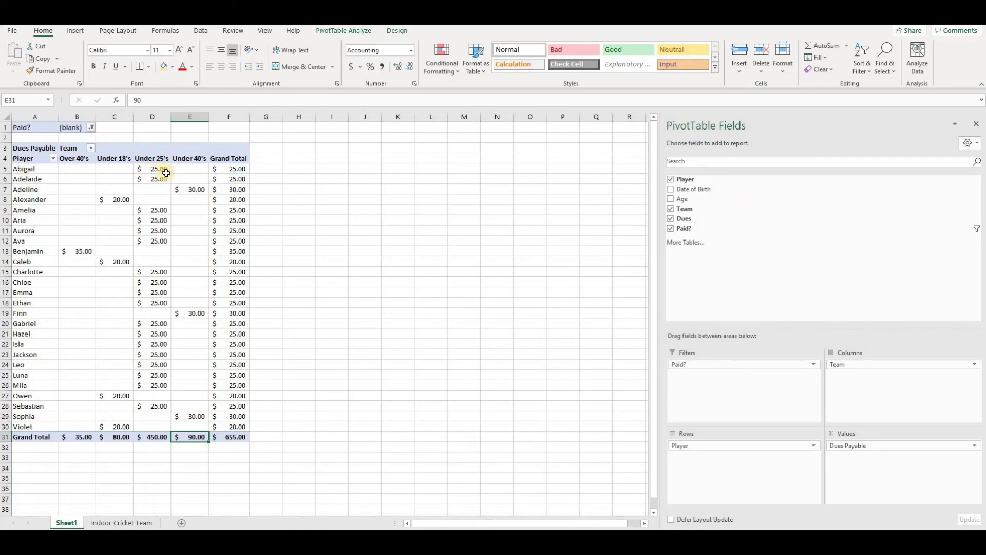
Set the PivotTable's grand totals to show for columns only
click(235, 180)
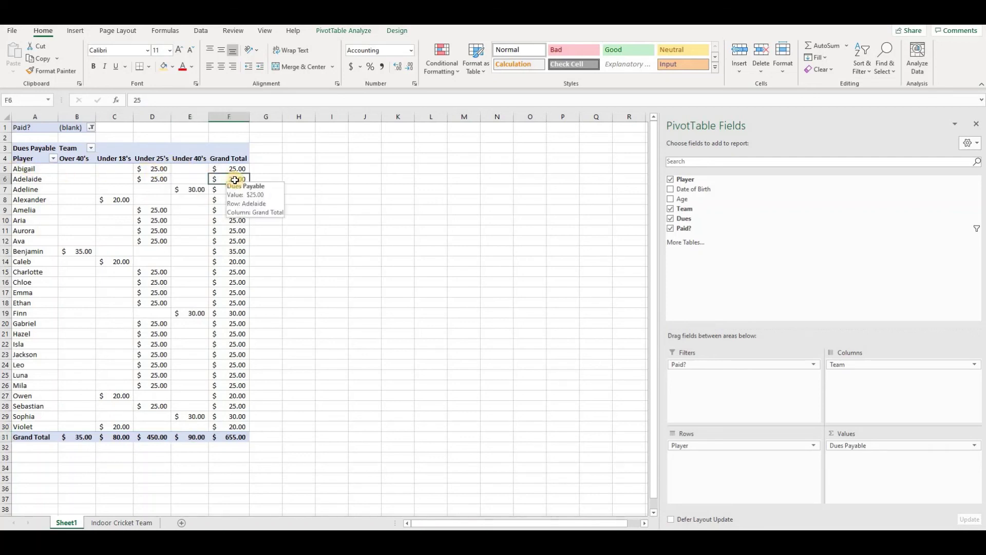
click(398, 31)
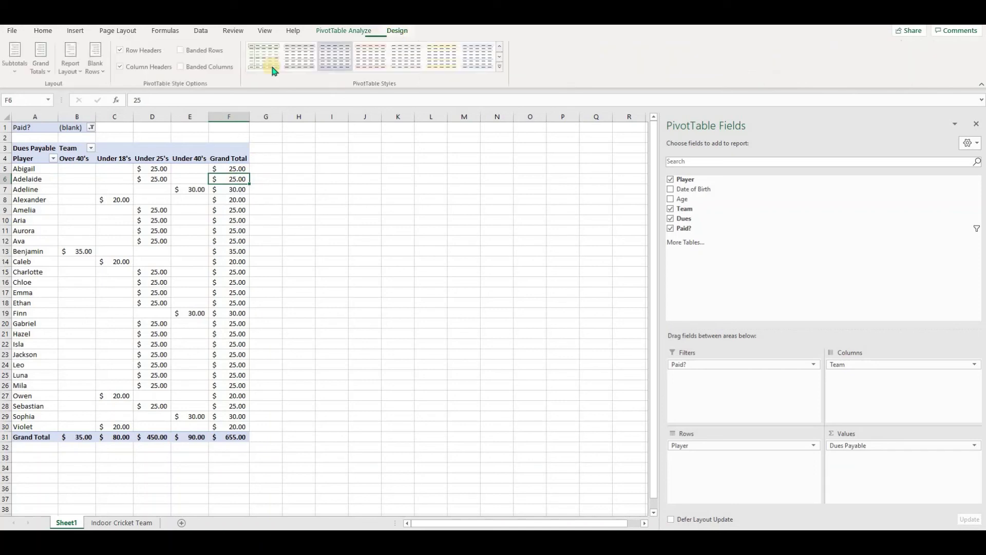
click(45, 74)
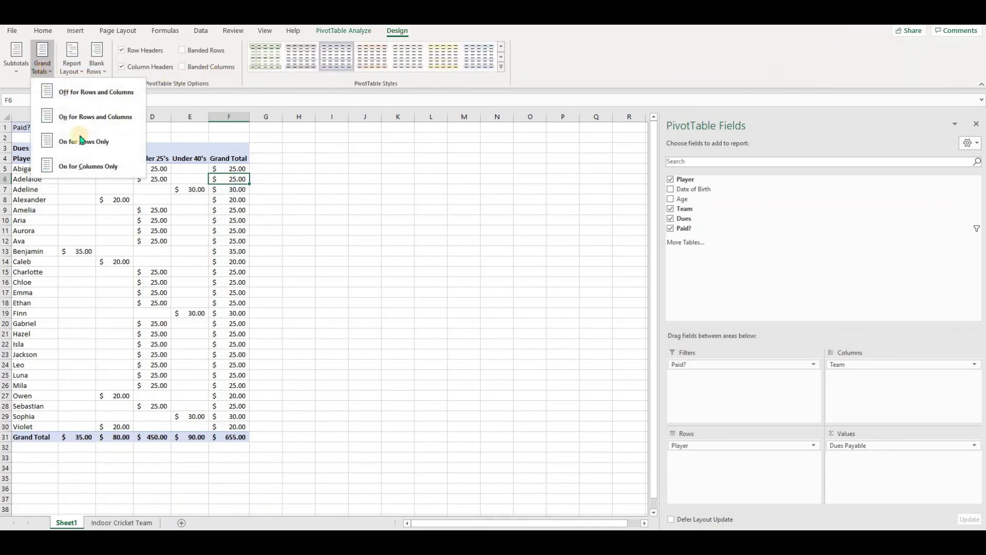
click(97, 166)
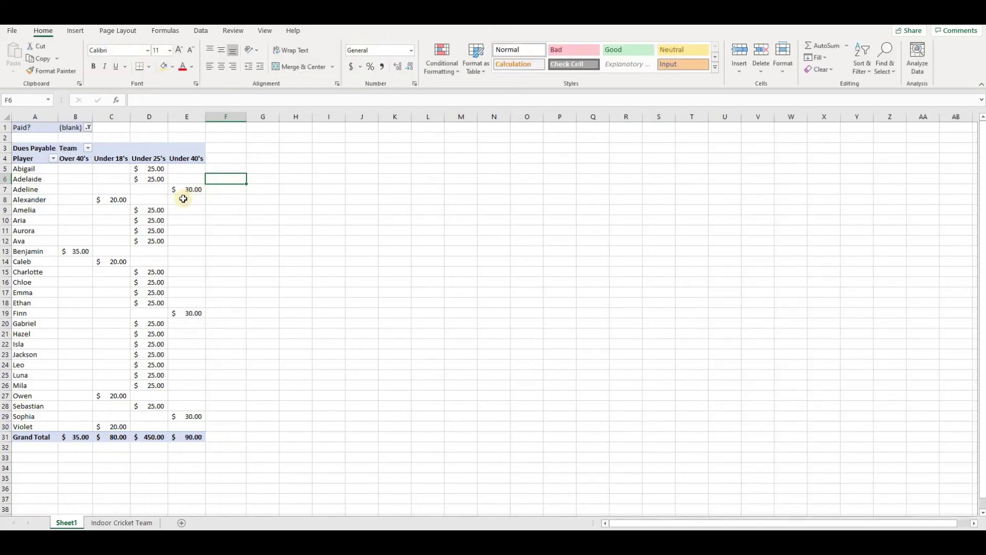
Try Player as a second column field below Team, and return it to the rows
click(179, 177)
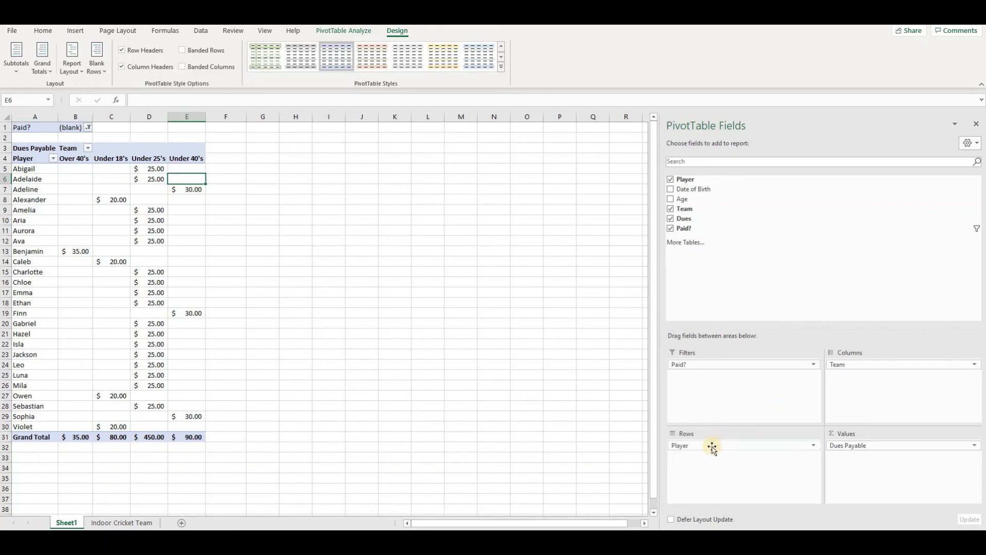
drag(710, 448, 872, 393)
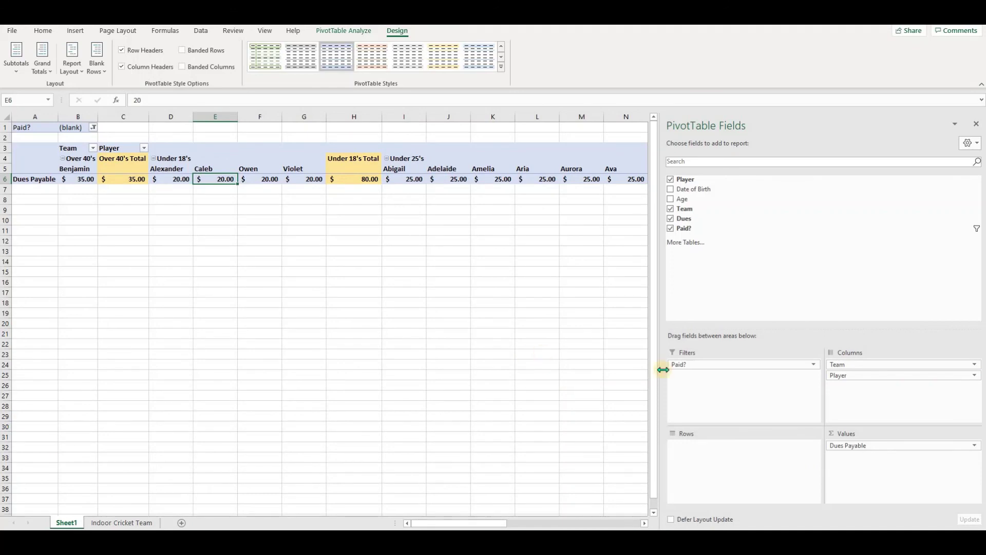
drag(858, 375, 711, 482)
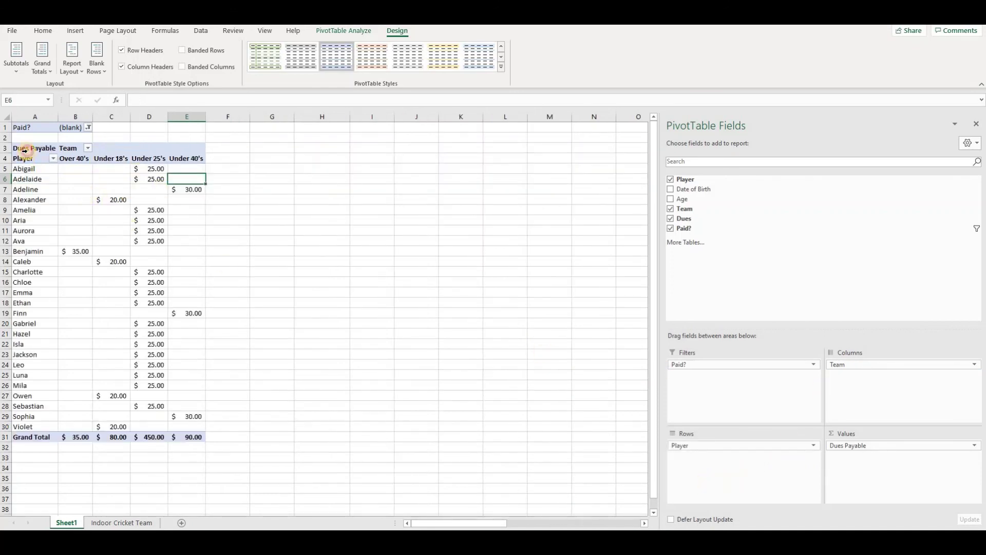
click(24, 150)
click(115, 219)
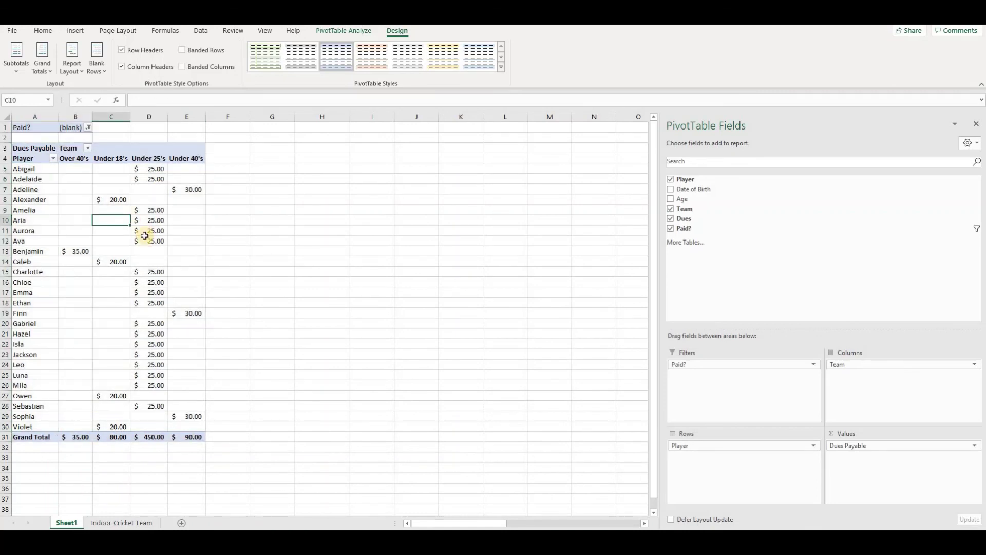
mouse_move(144, 237)
mouse_move(147, 342)
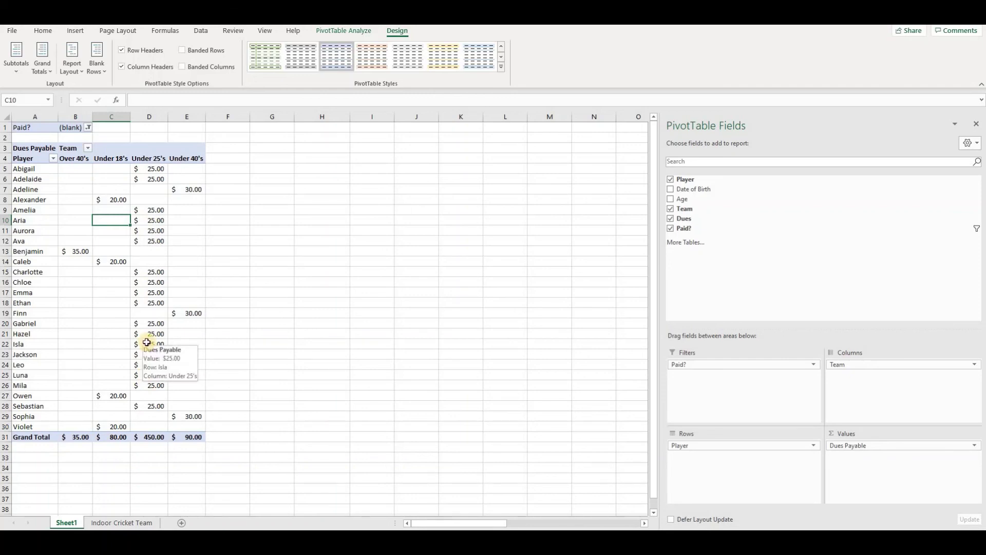